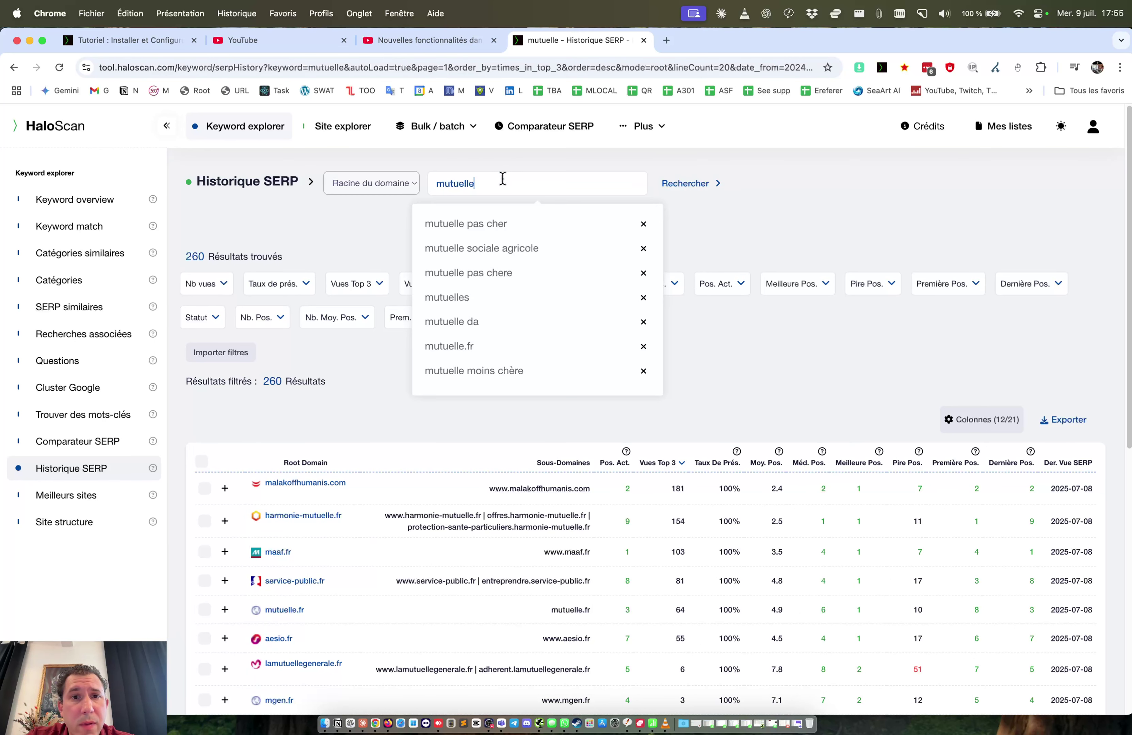
# Step: Dismiss the keyword suggestions and look over the SERP history table for "mutuelle"
pyautogui.click(711, 216)
pyautogui.scroll(-3, 688, 251)
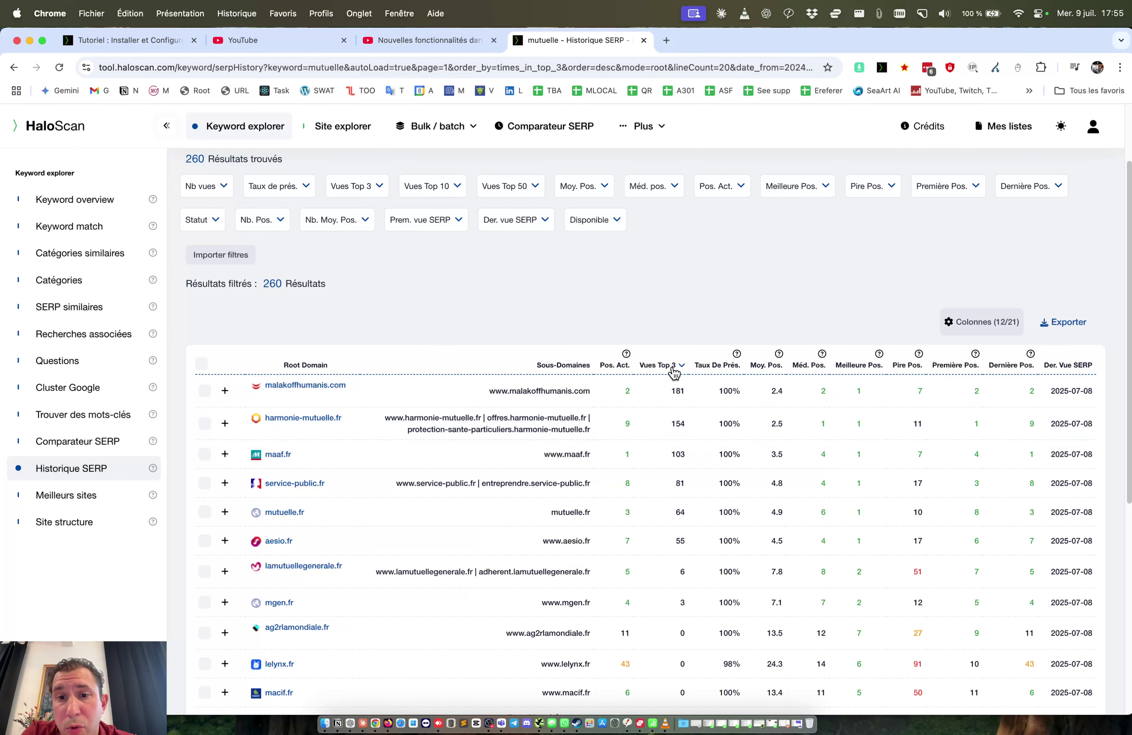
pyautogui.scroll(3, 581, 280)
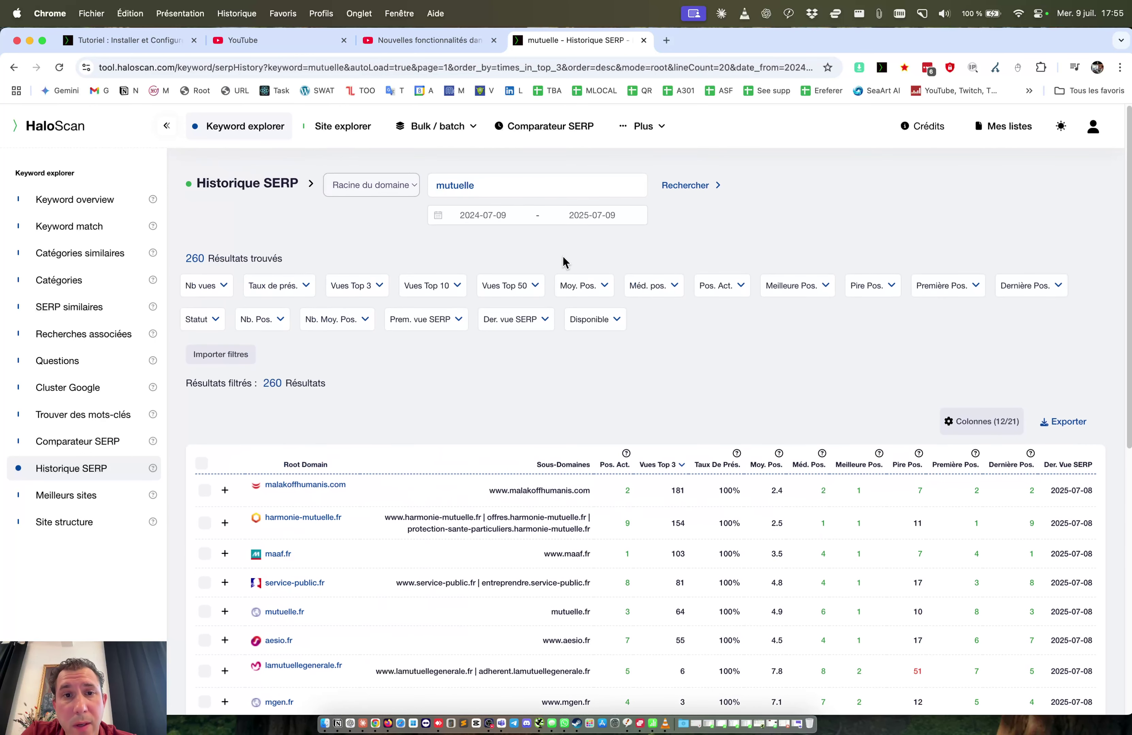
# Step: Open the keyword overview for "mutuelle" and review its ranked SERP results and related keyword lists
pyautogui.click(47, 199)
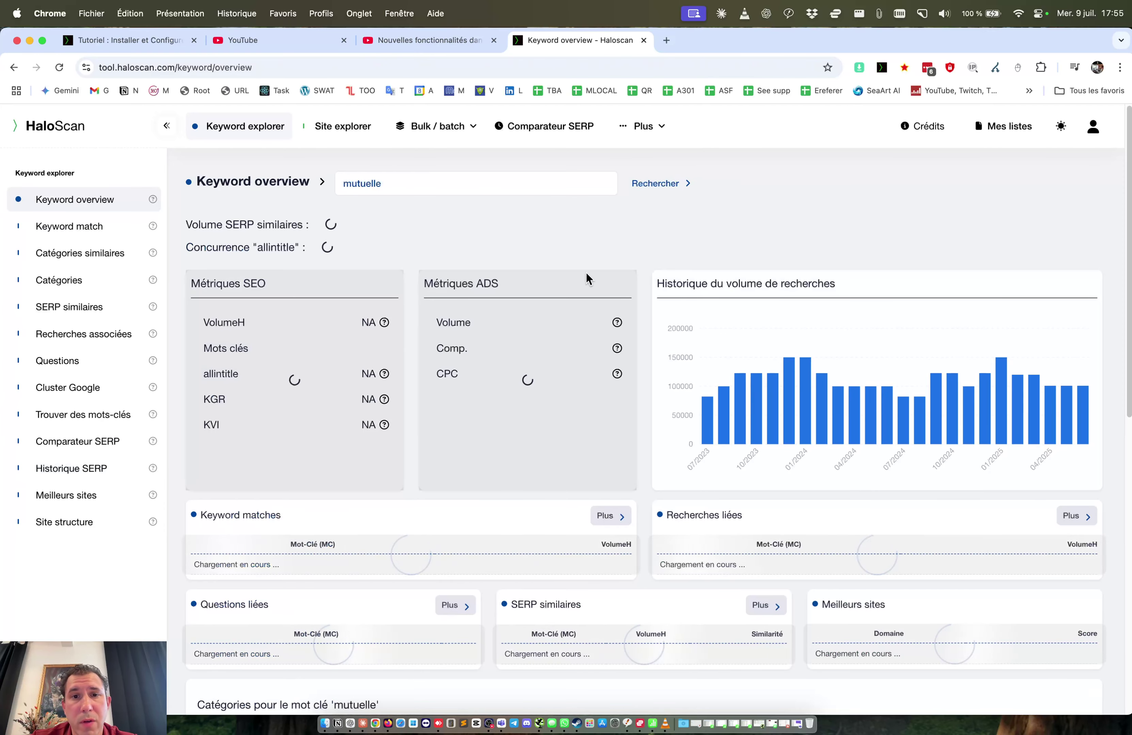
pyautogui.scroll(-1, 587, 278)
pyautogui.scroll(-15, 586, 273)
pyautogui.scroll(5, 586, 273)
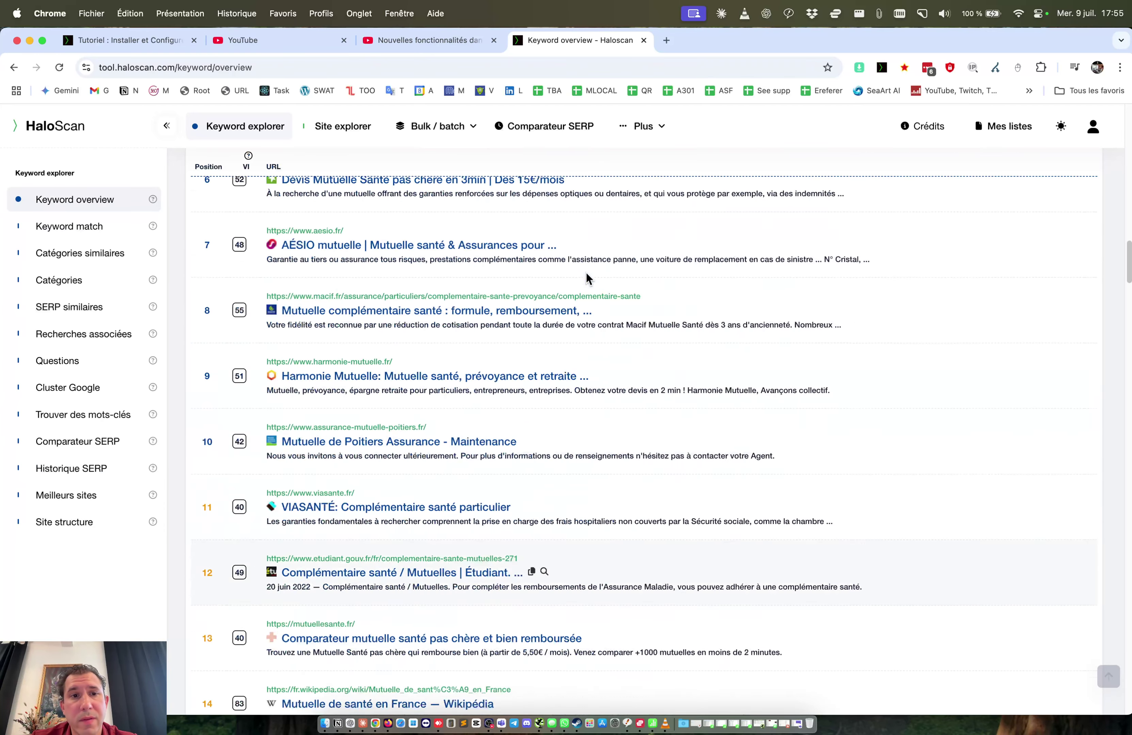
pyautogui.scroll(-3, 355, 597)
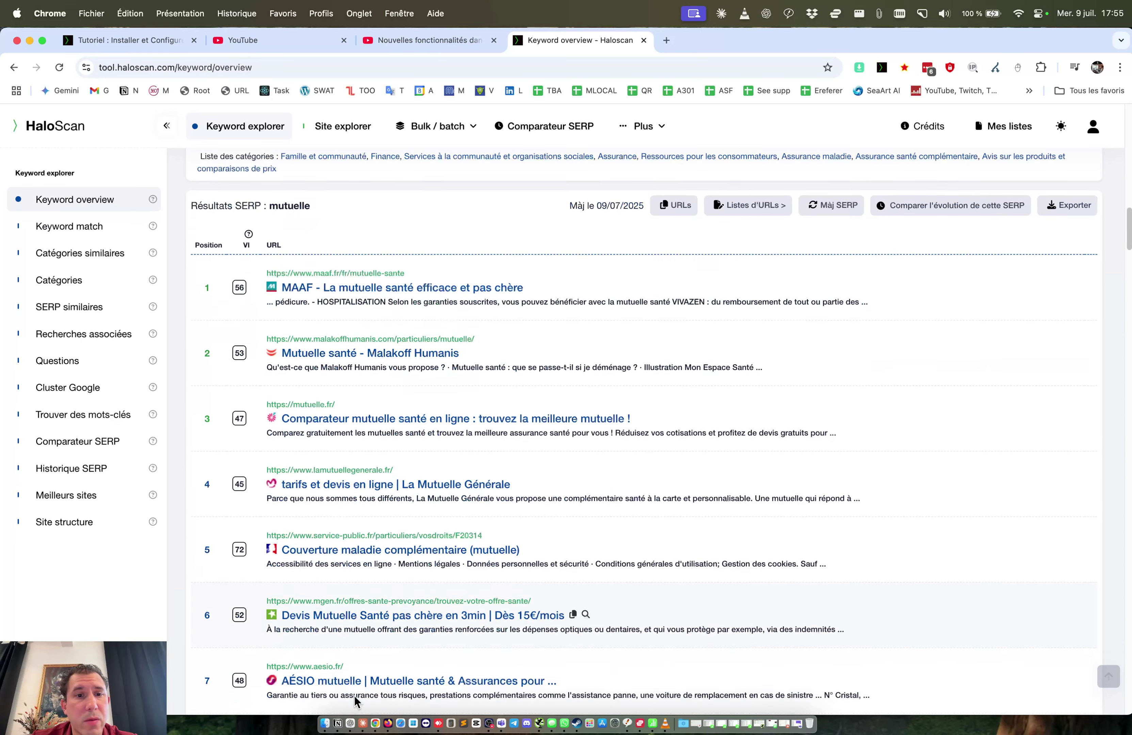
pyautogui.scroll(10, 349, 478)
pyautogui.scroll(4, 293, 390)
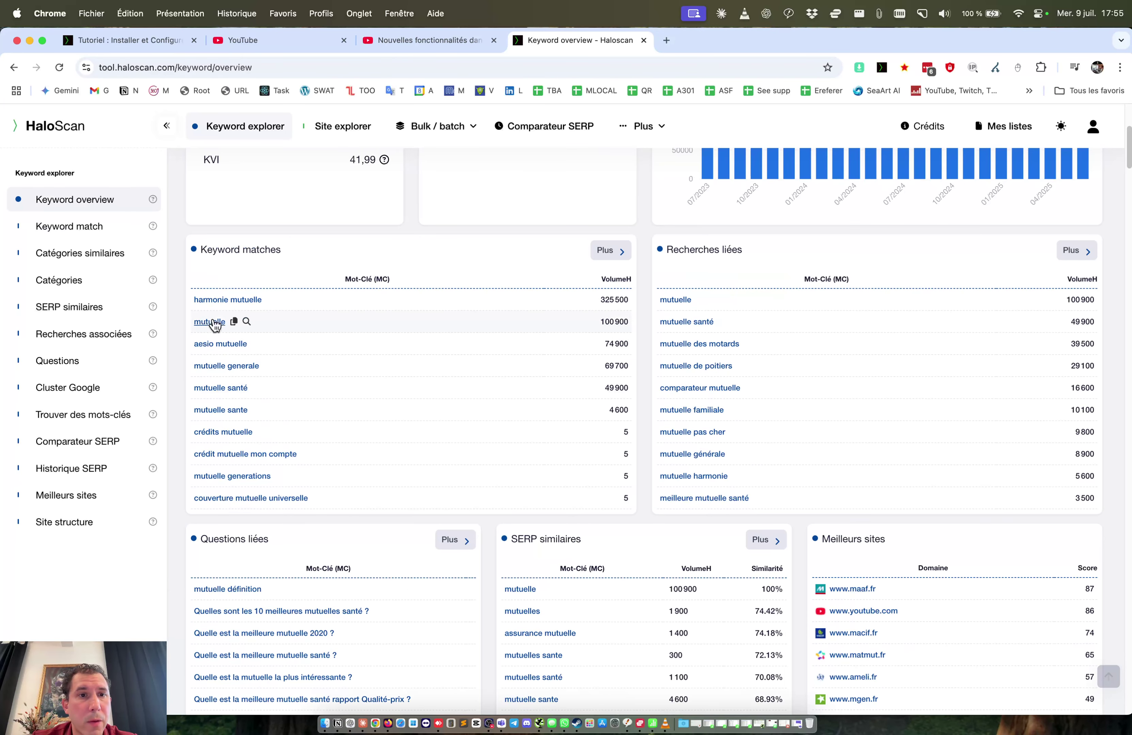
# Step: View the SERP results of the "mutuelle" keyword match, read through the ranked pages and close them
pyautogui.click(210, 323)
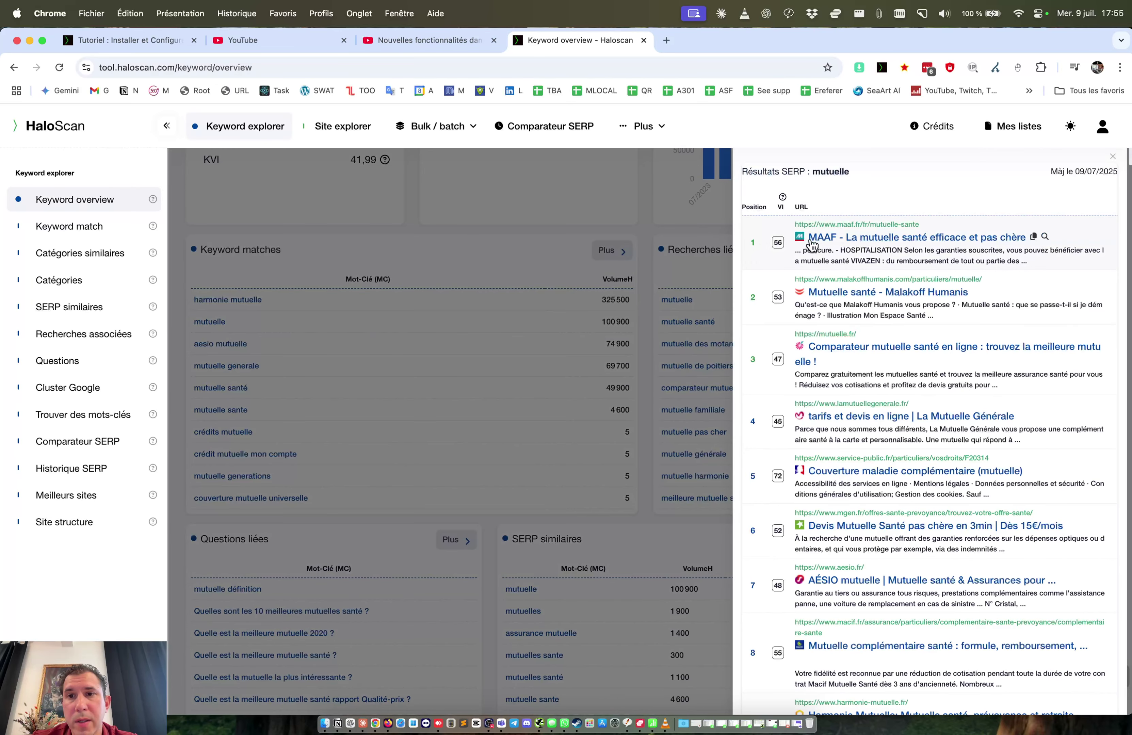
pyautogui.scroll(-15, 848, 243)
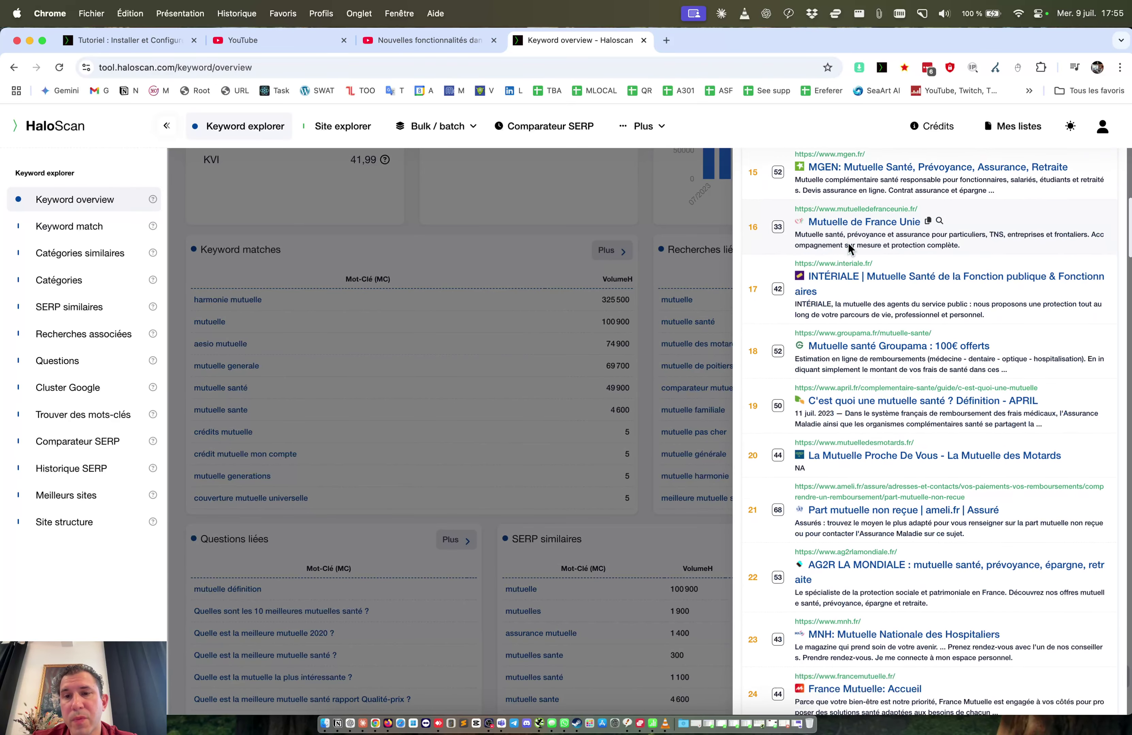
pyautogui.scroll(-15, 848, 246)
pyautogui.scroll(20, 849, 246)
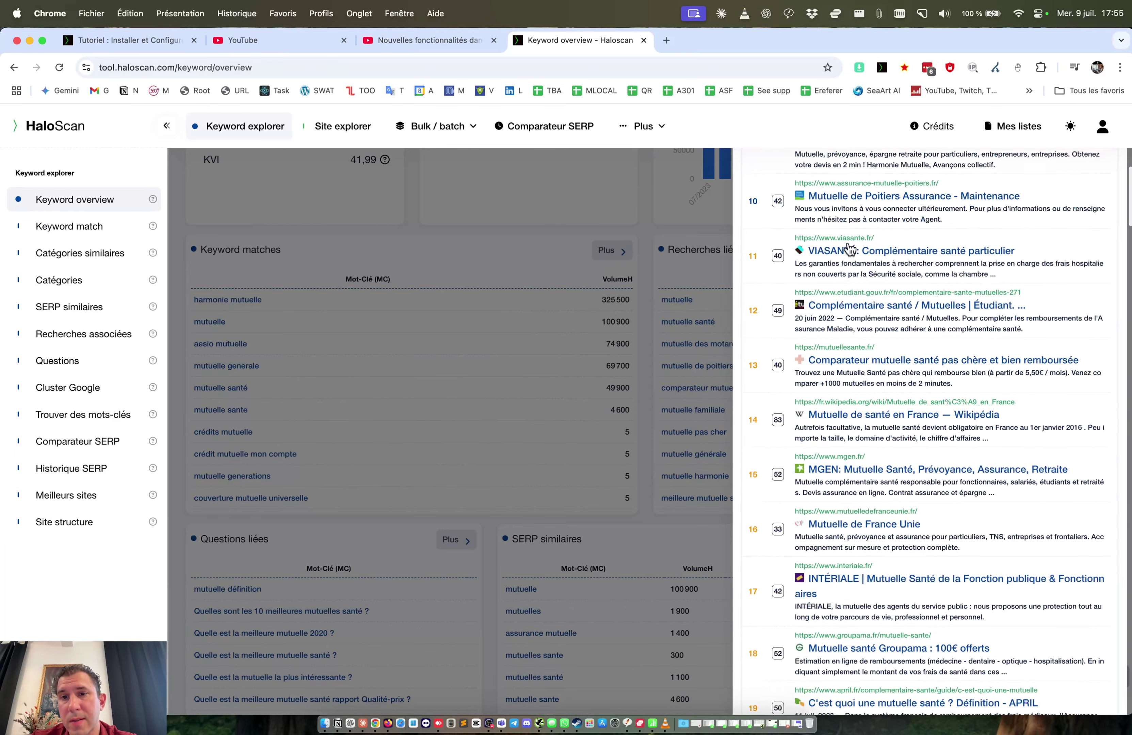
pyautogui.scroll(10, 848, 246)
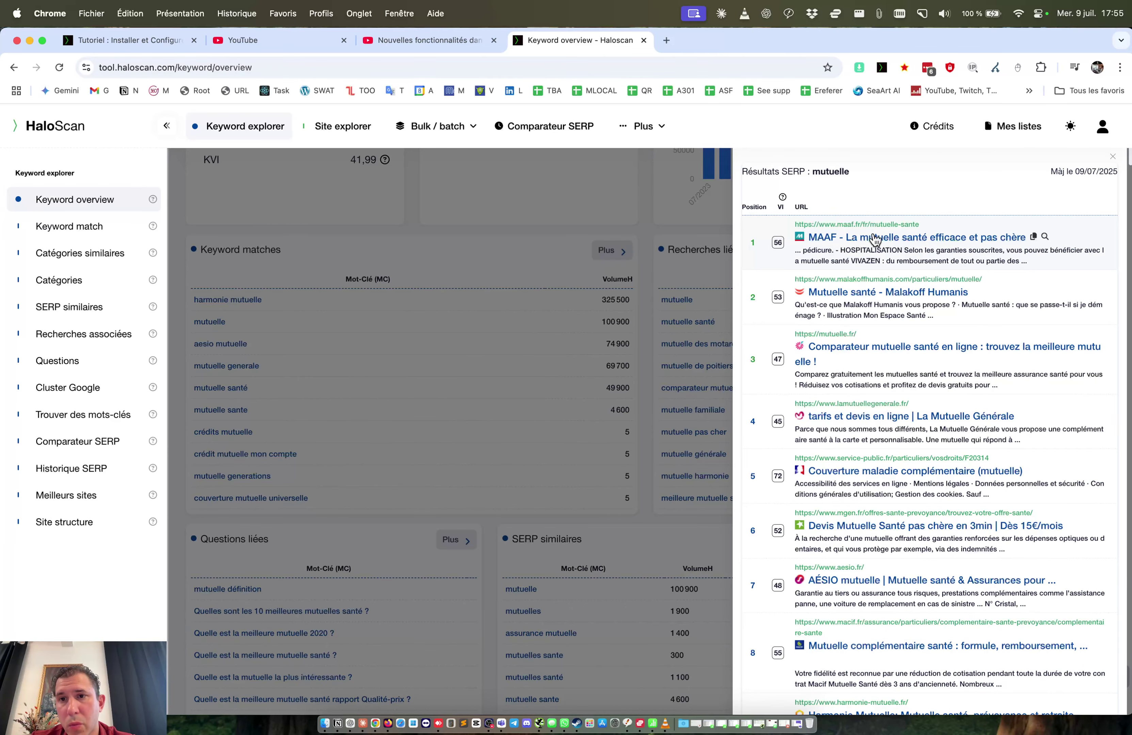
pyautogui.click(460, 233)
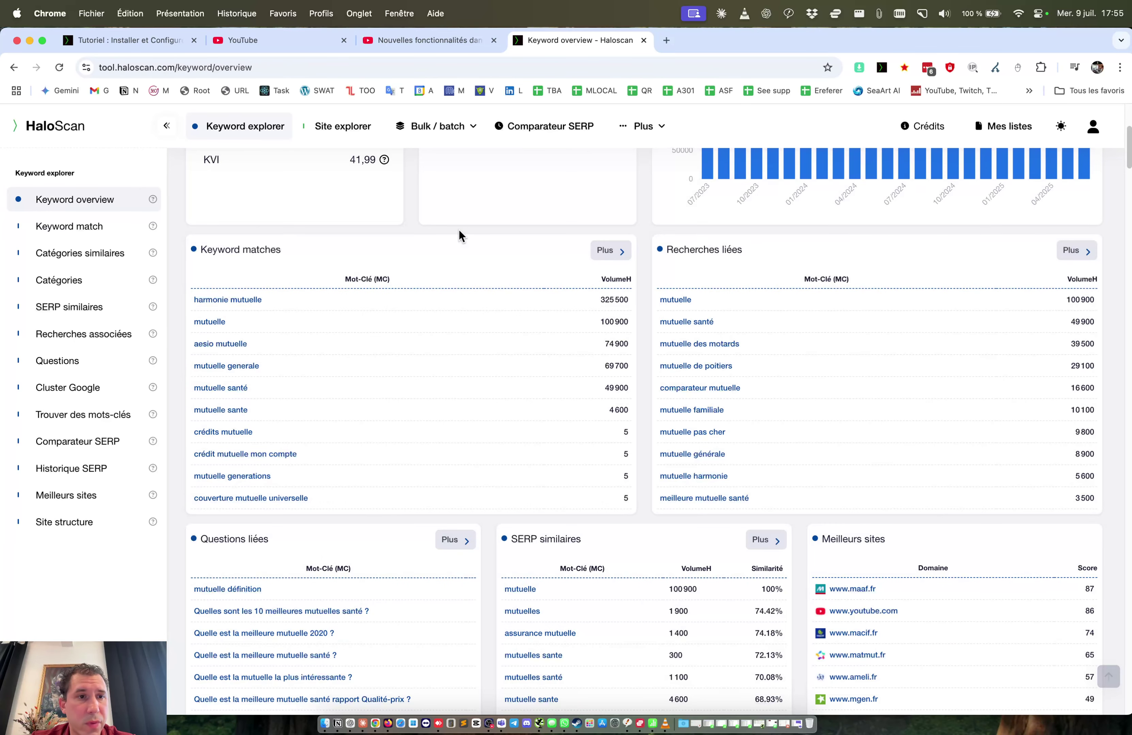
# Step: Run a SERP history search for "mutuelle" by root domain over 2024-07-09 to 2025-07-09
pyautogui.click(66, 466)
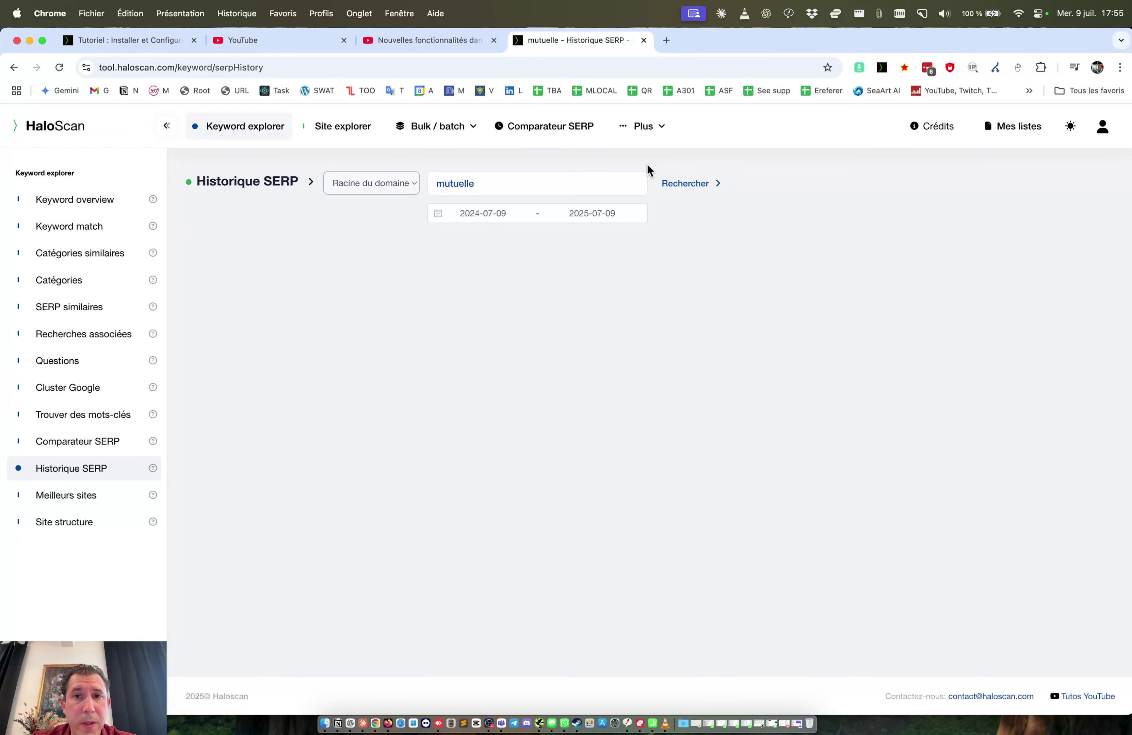
pyautogui.click(686, 184)
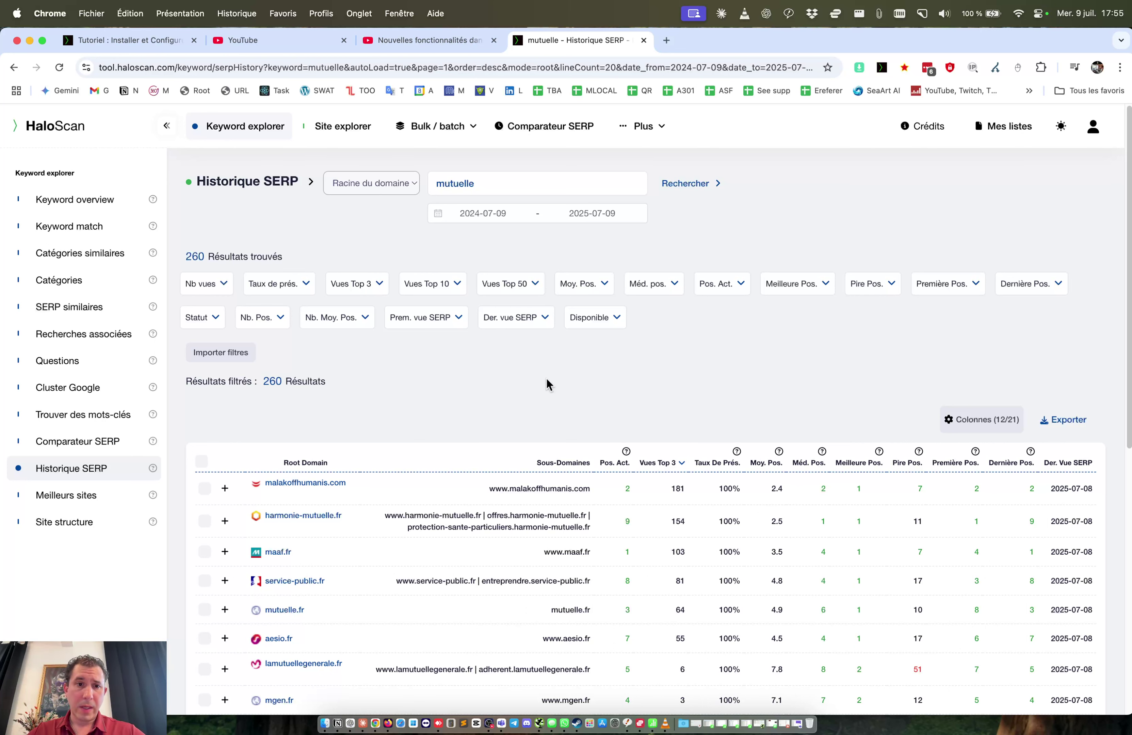
pyautogui.scroll(-2, 596, 410)
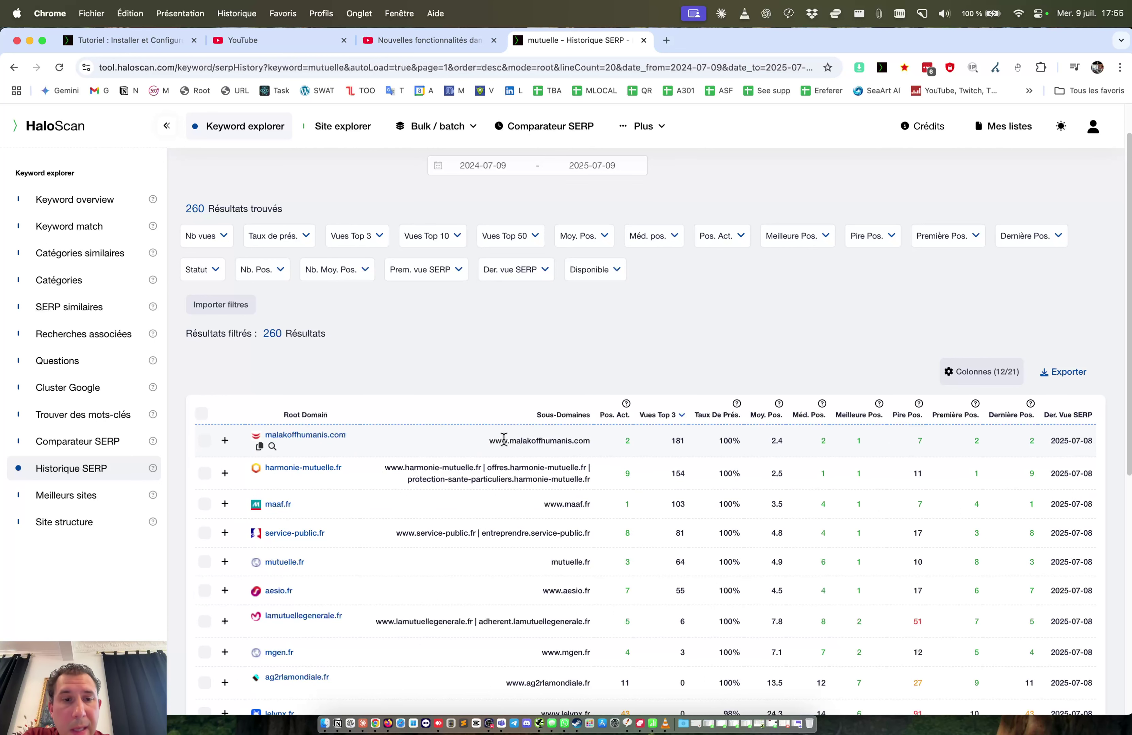
# Step: Expand malakoffhumanis.com in the SERP history table and examine how its URLs' positions evolve over the period
pyautogui.click(424, 444)
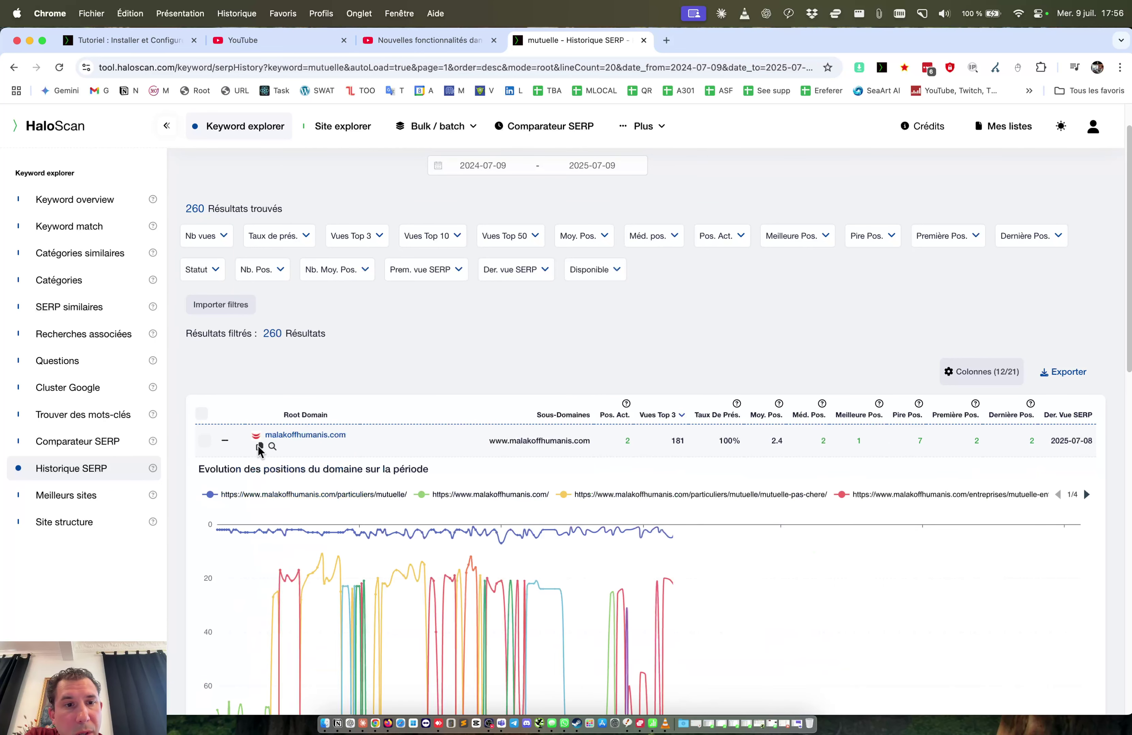
pyautogui.scroll(-5, 643, 334)
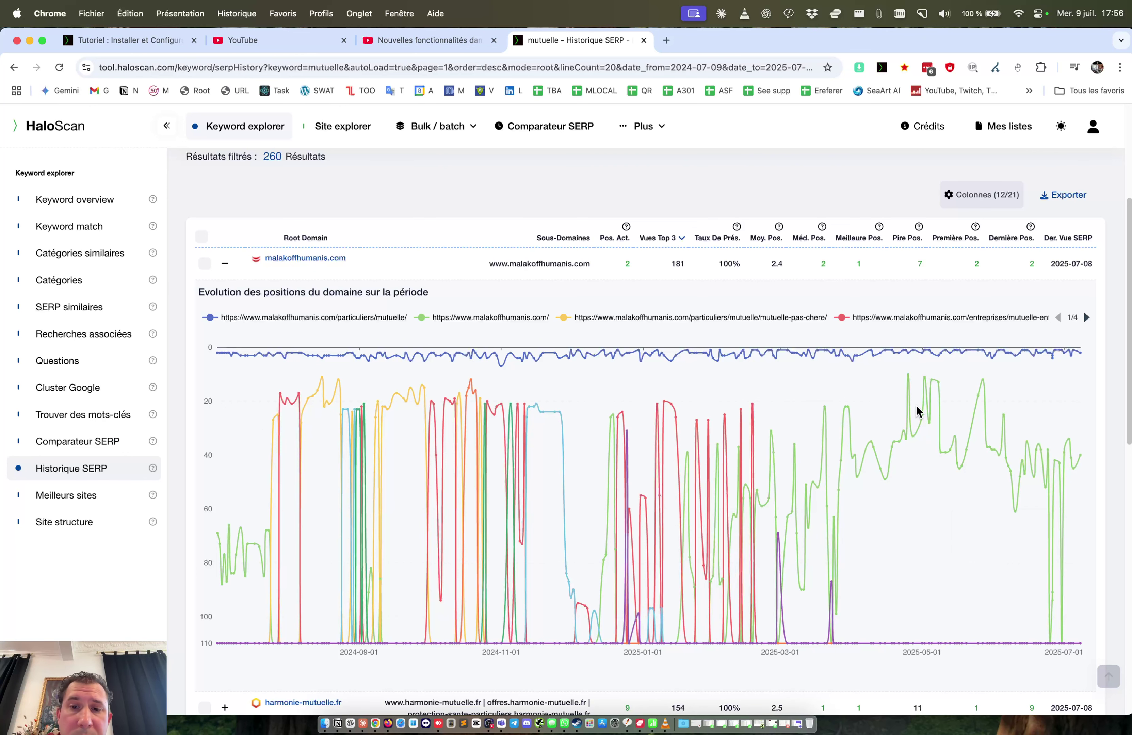
pyautogui.scroll(-1, 916, 405)
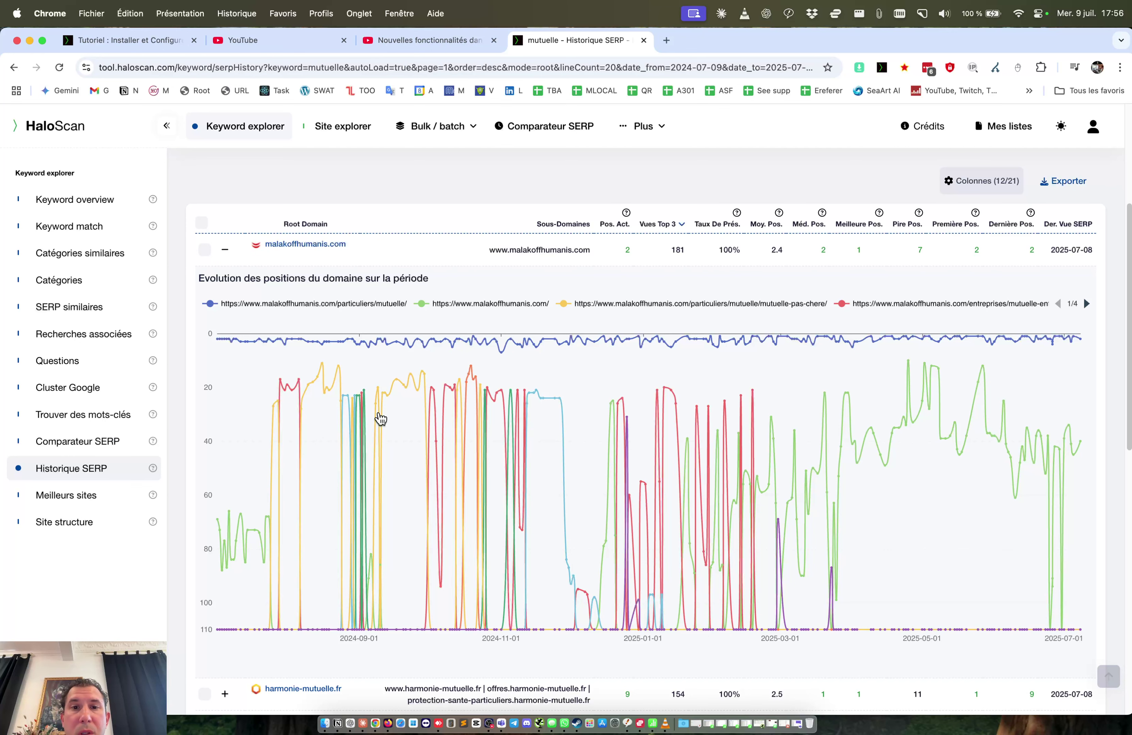
pyautogui.scroll(-3, 380, 419)
pyautogui.scroll(4, 380, 419)
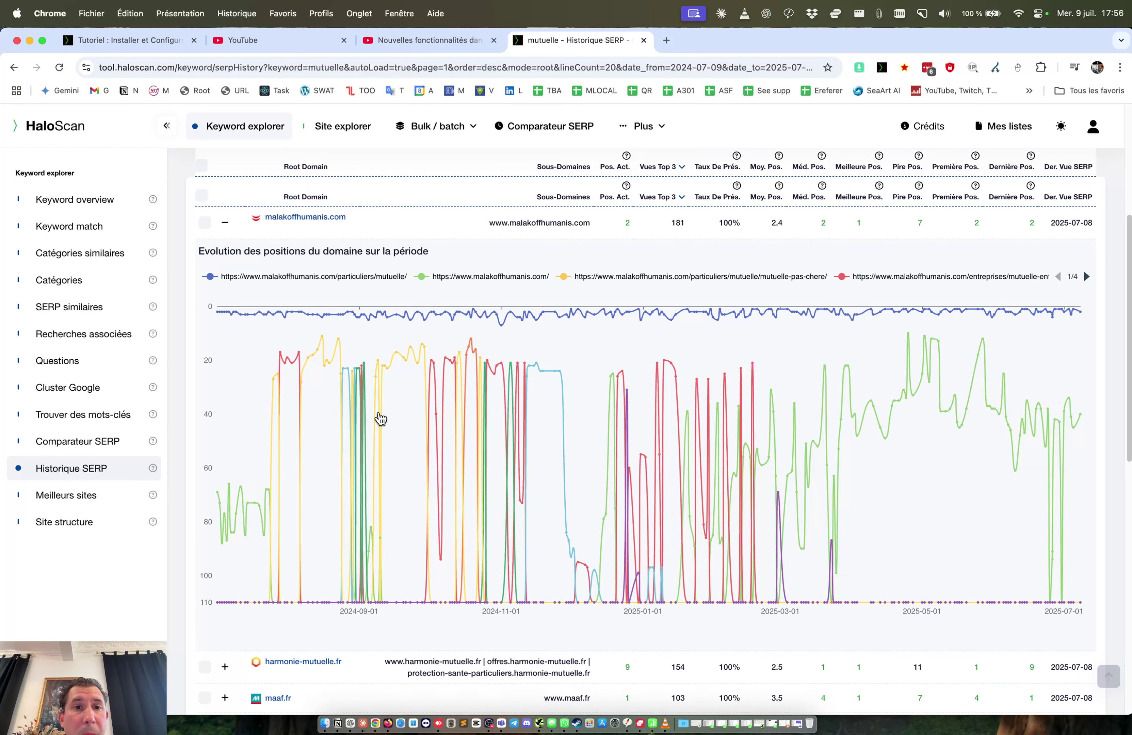
# Step: View the preset periods and calendars of the search's date range, then close them without choosing a new range
pyautogui.scroll(8, 546, 350)
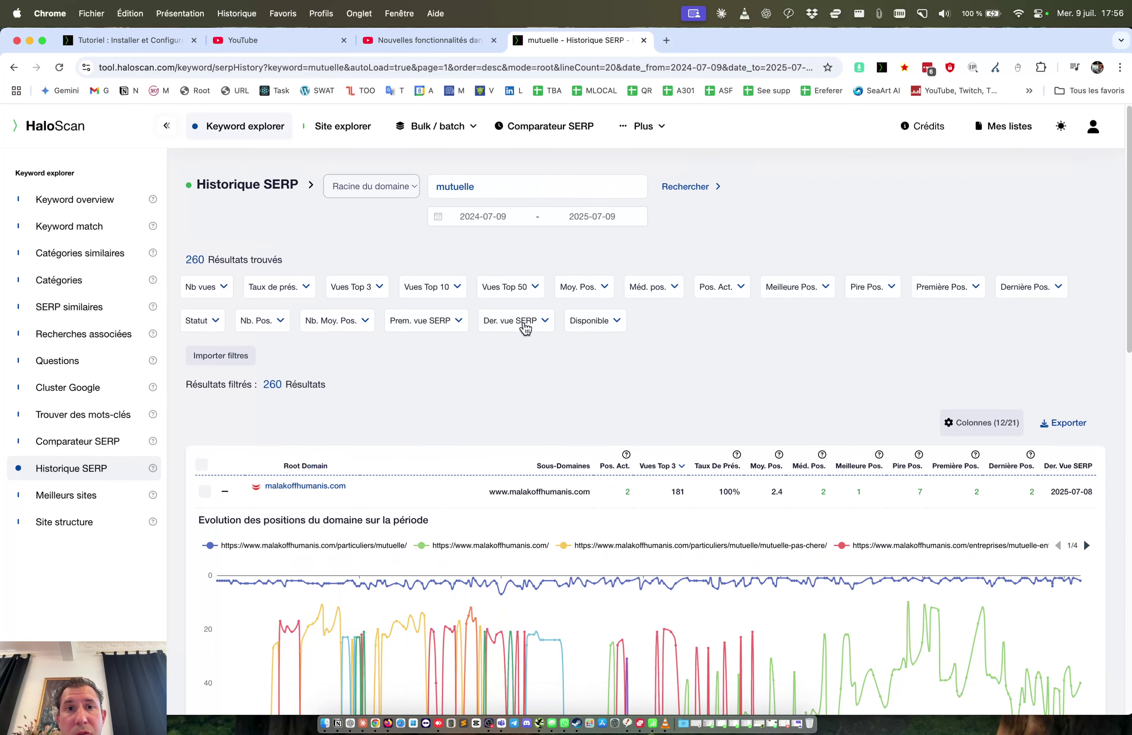
pyautogui.click(494, 215)
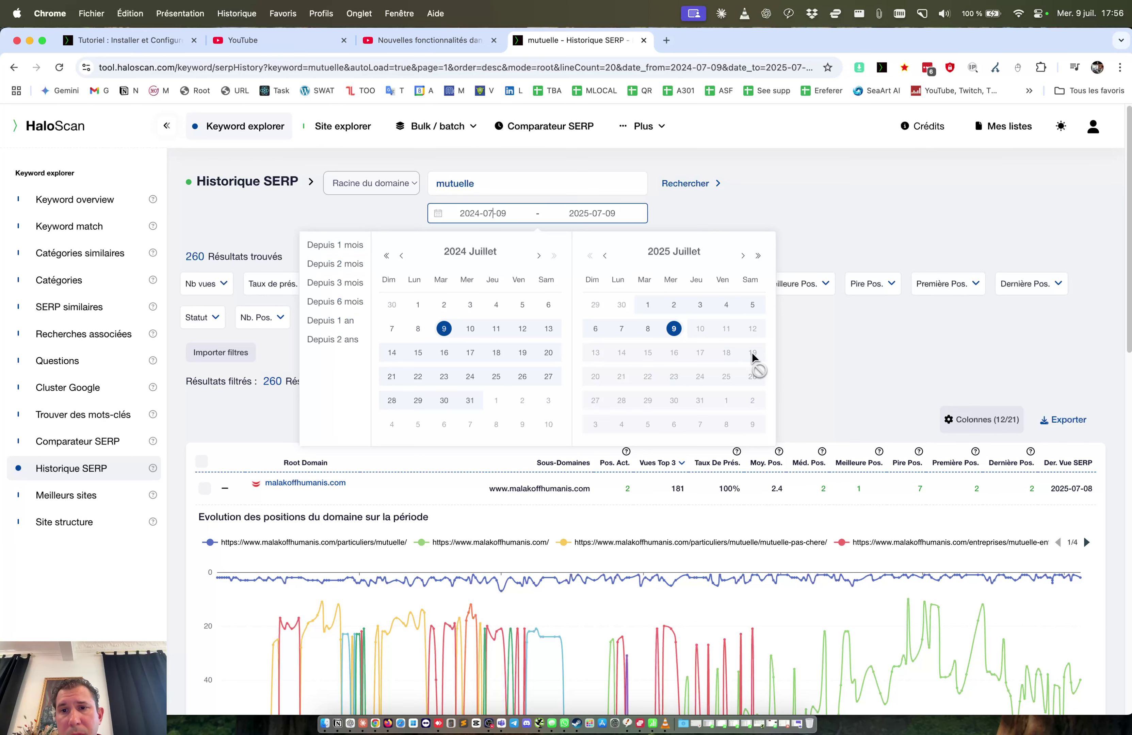
pyautogui.click(807, 349)
# Step: Expand harmonie-mutuelle.fr in the SERP history table and examine the position curve of its homepage
pyautogui.scroll(-2, 610, 390)
pyautogui.scroll(-4, 610, 390)
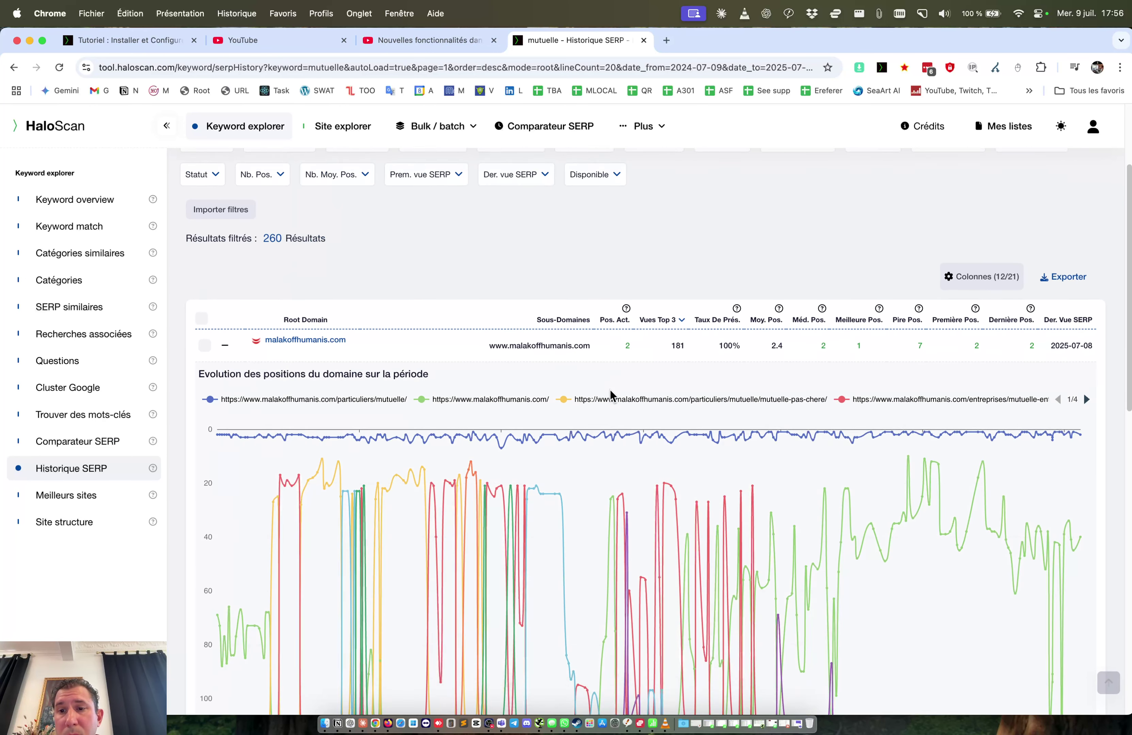
pyautogui.scroll(-5, 480, 455)
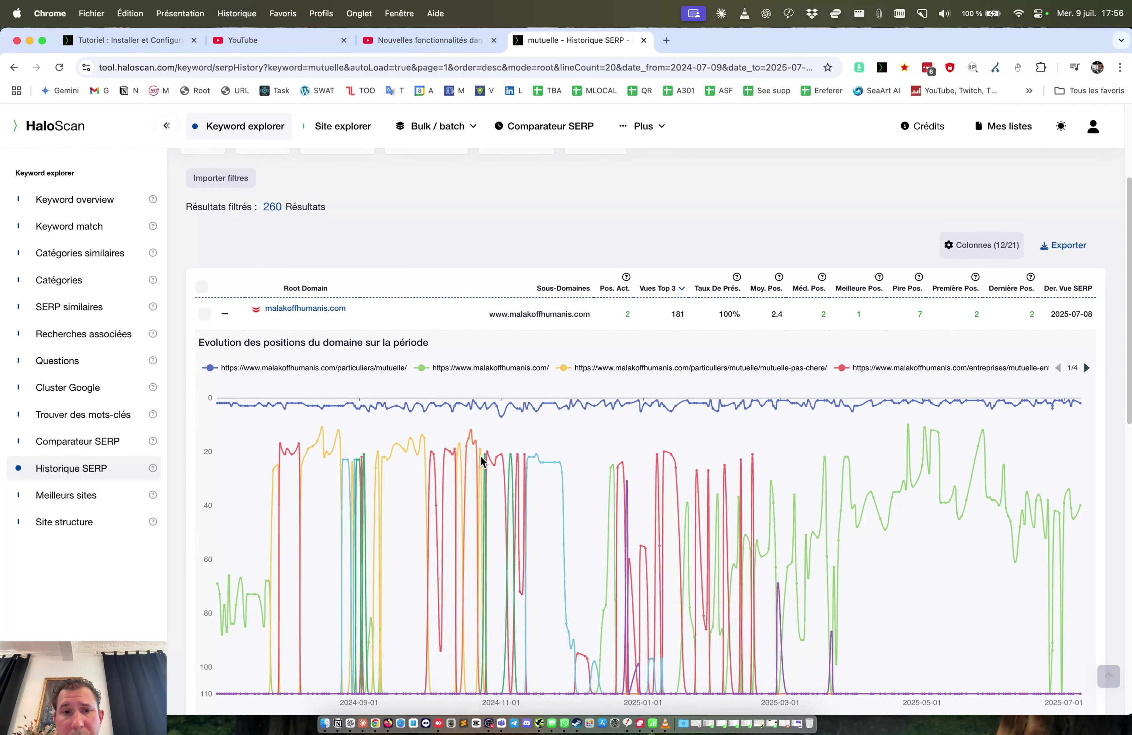
pyautogui.scroll(3, 481, 458)
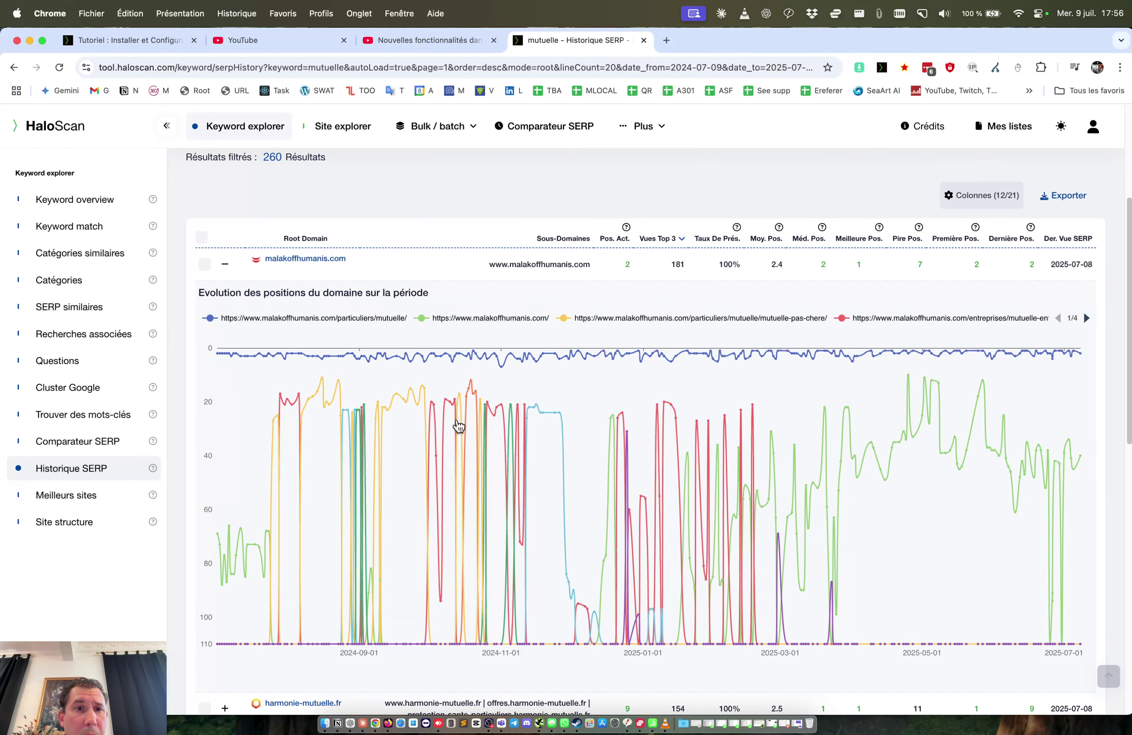
pyautogui.scroll(-10, 457, 424)
pyautogui.click(370, 458)
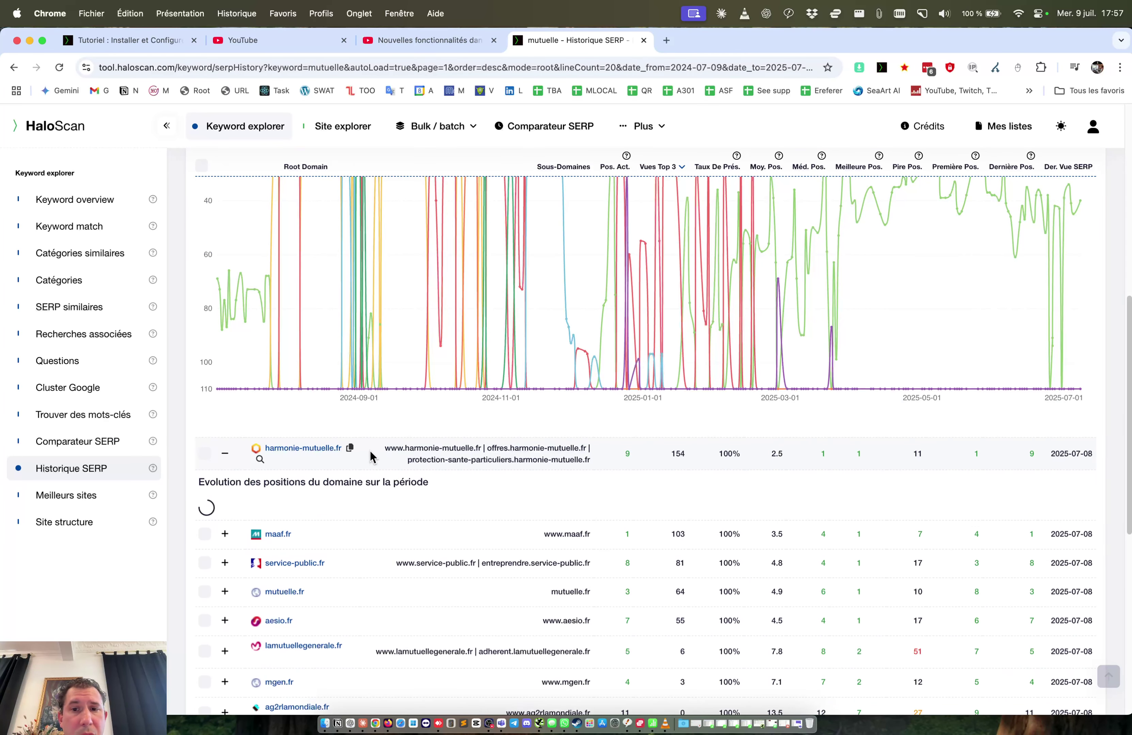
pyautogui.scroll(-4, 629, 482)
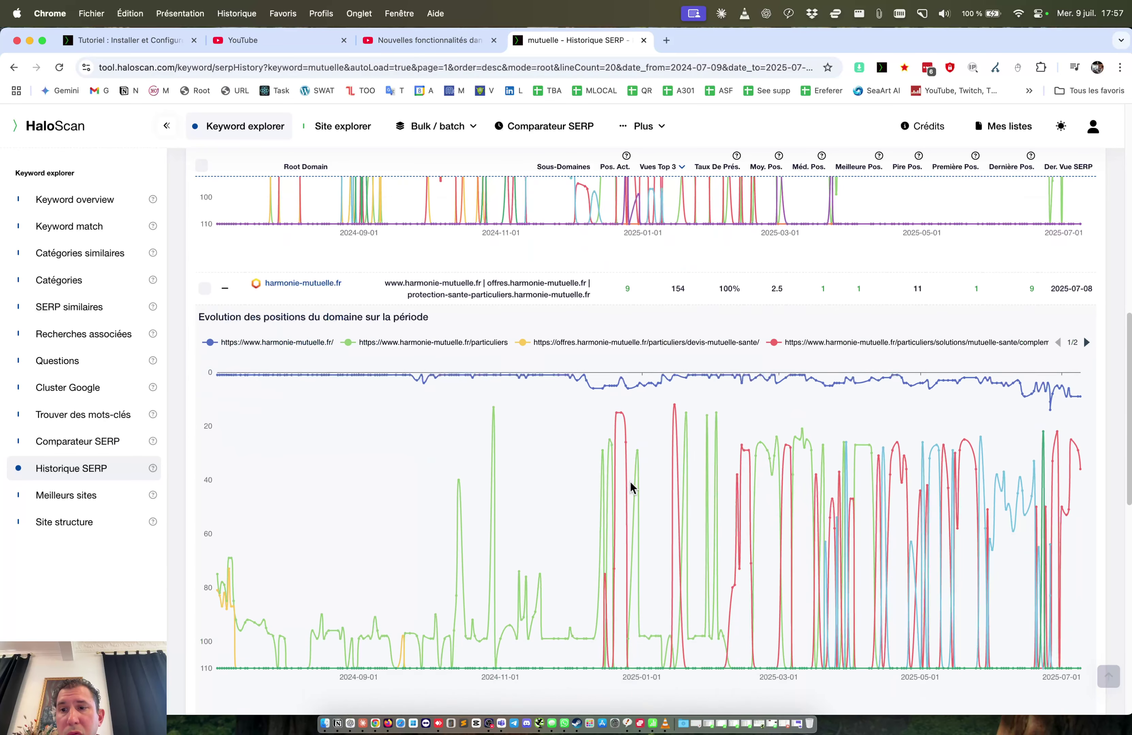
pyautogui.scroll(-2, 455, 376)
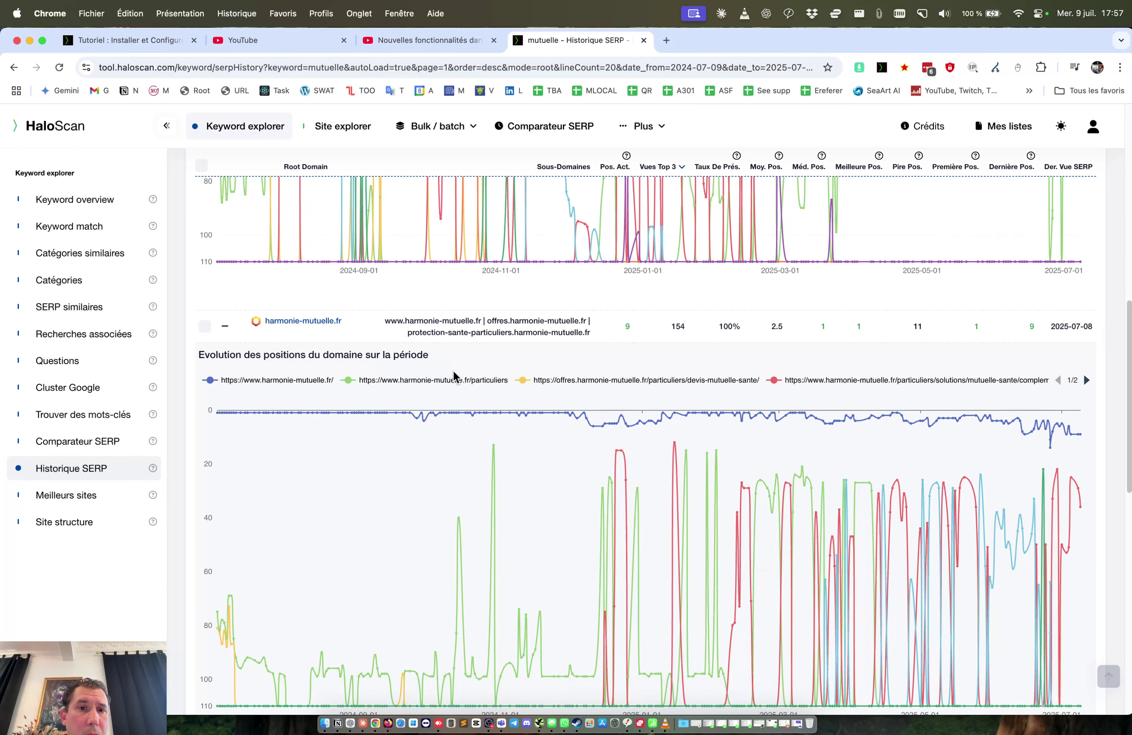
pyautogui.moveTo(857, 404)
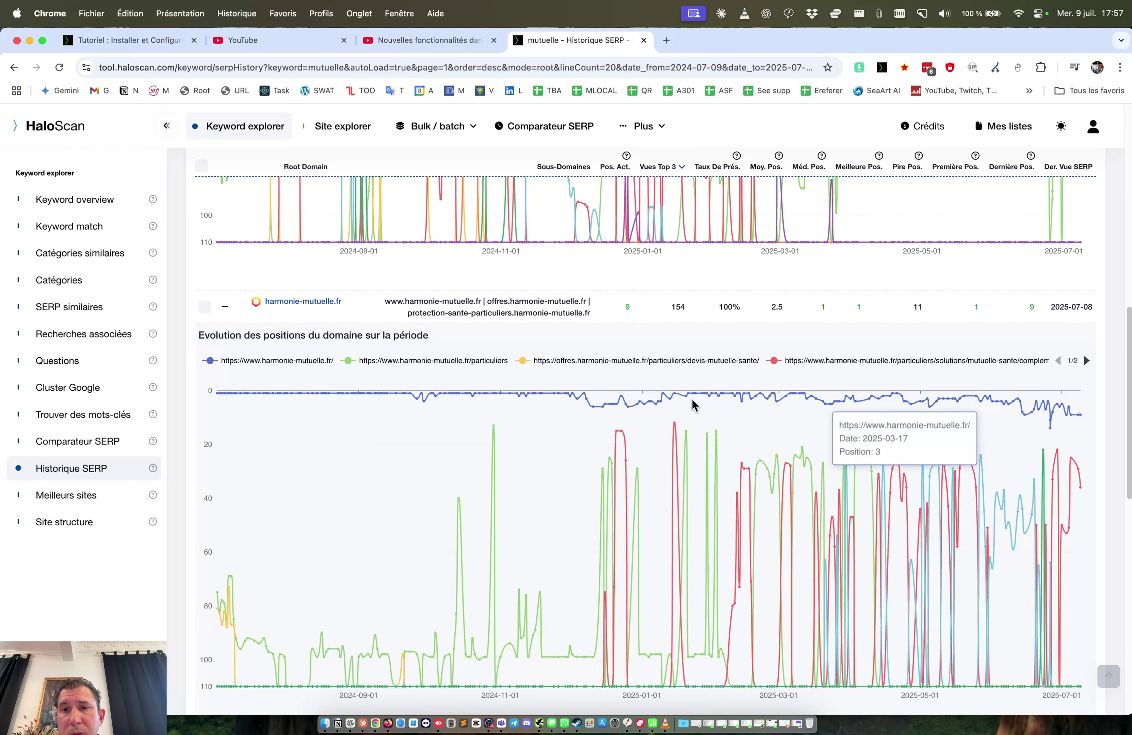
# Step: Expand mgen.fr in the SERP history table and compare the latest positions of its homepage and its trouvez-votre-offre-sante page
pyautogui.scroll(15, 536, 399)
pyautogui.scroll(-20, 343, 359)
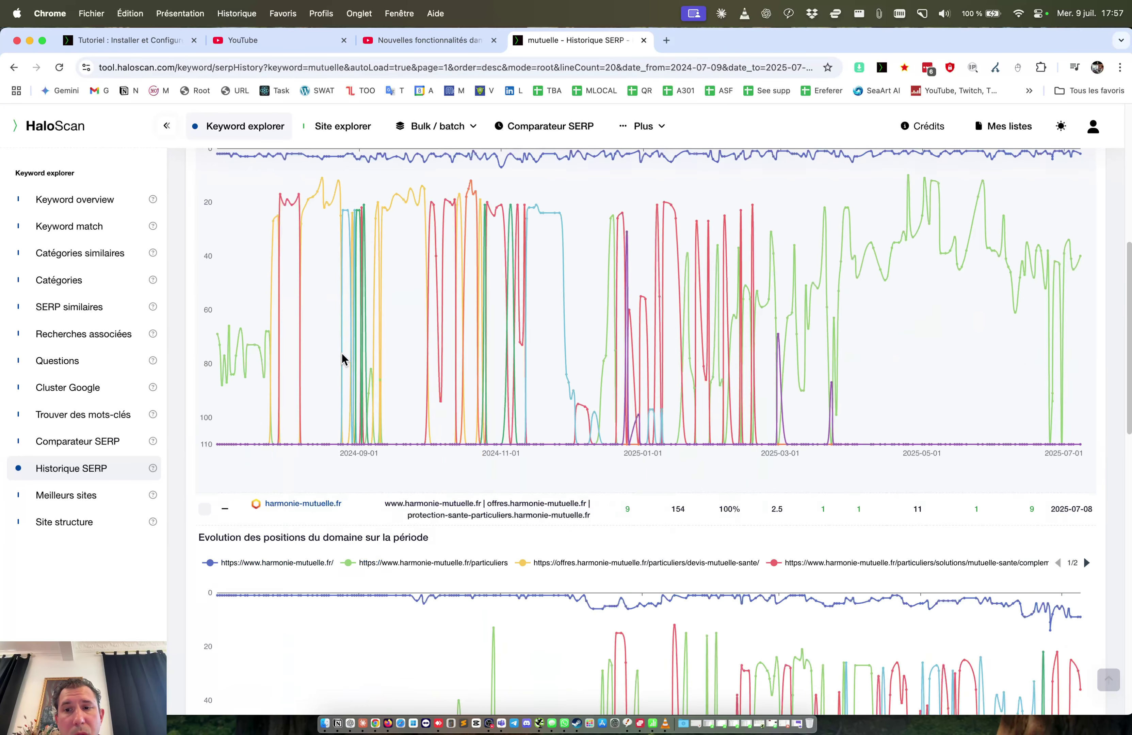
pyautogui.scroll(-3, 342, 359)
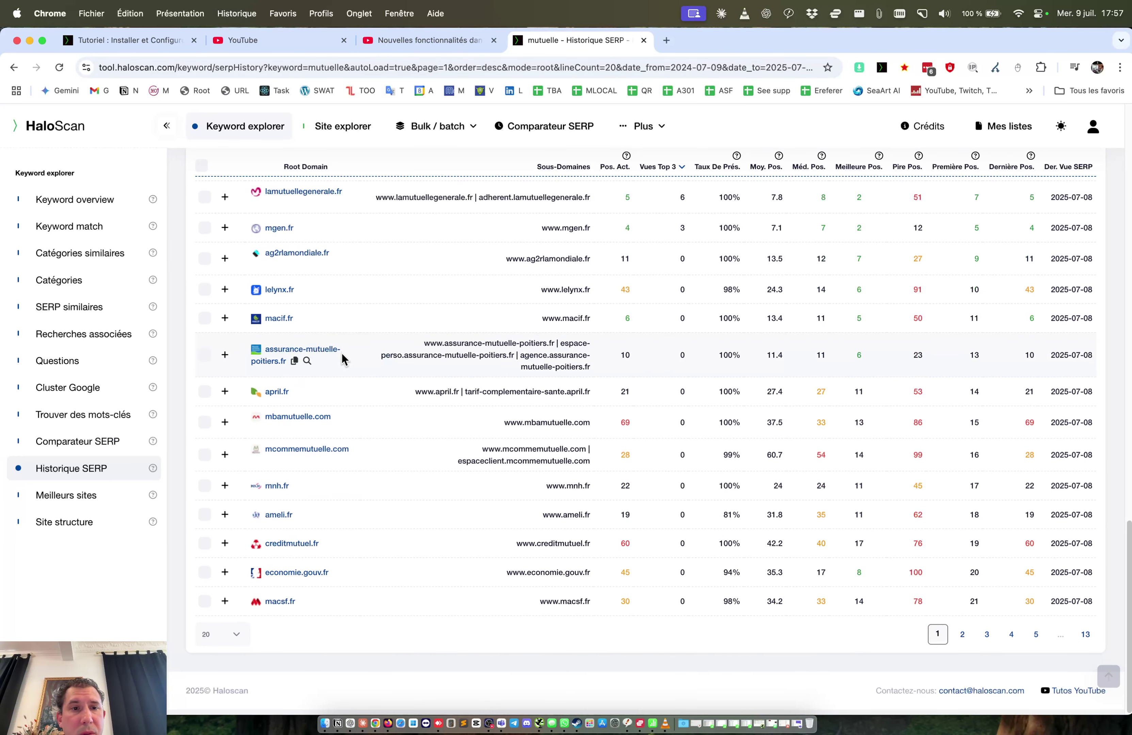
pyautogui.scroll(2, 335, 344)
pyautogui.click(368, 284)
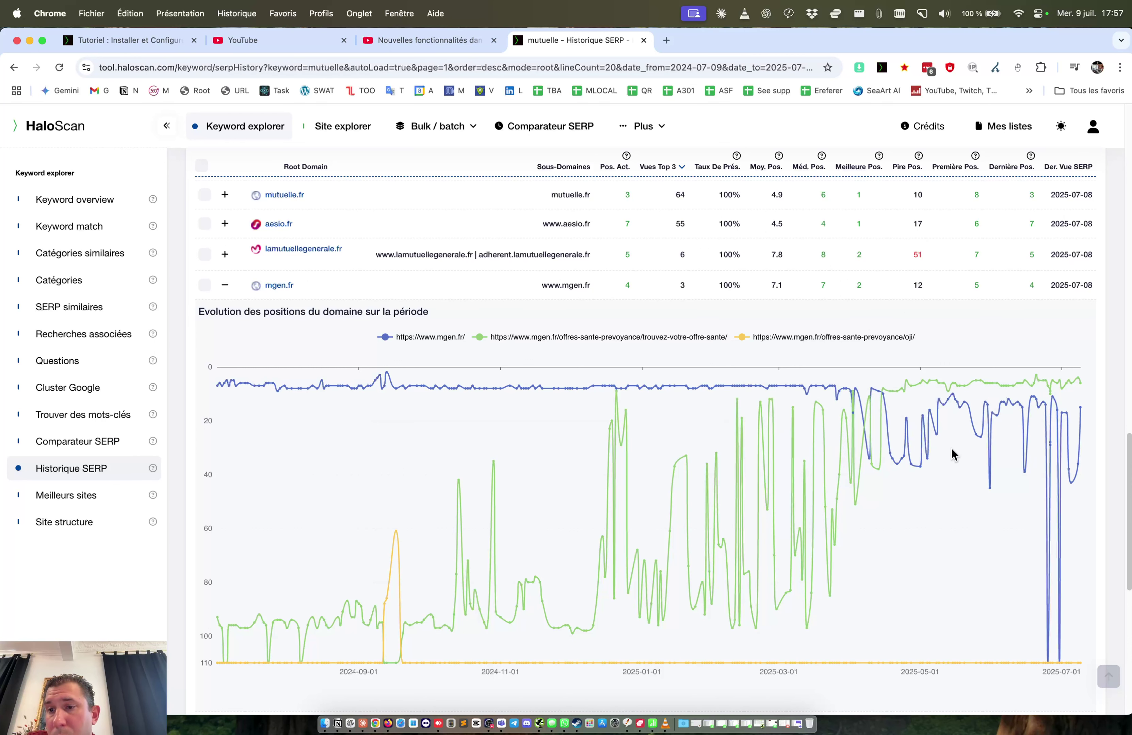
pyautogui.moveTo(1081, 414)
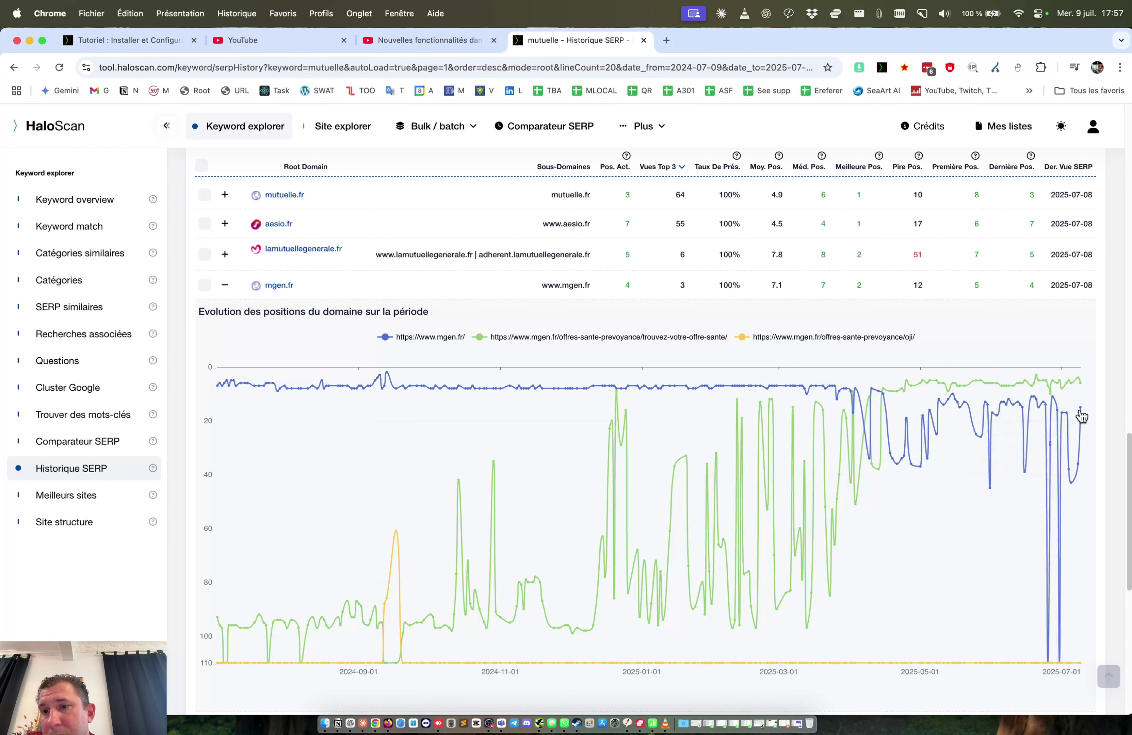
pyautogui.moveTo(1081, 386)
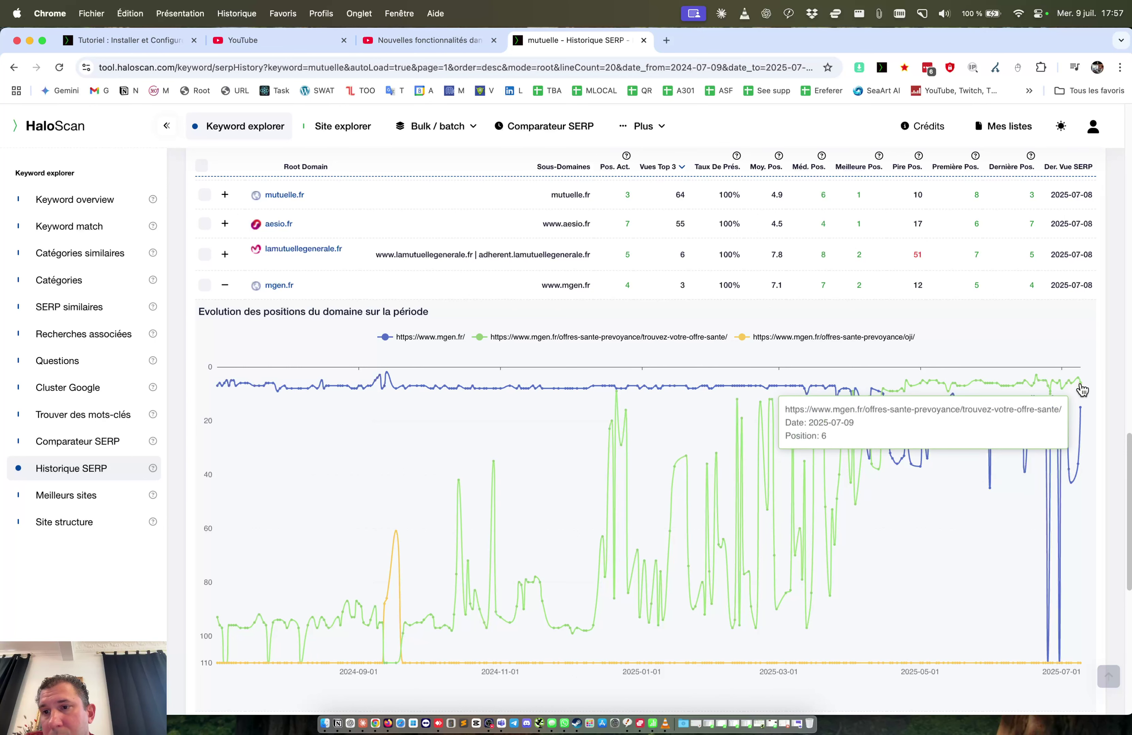
# Step: Expand lelynx.fr in the SERP history table and examine the position evolution of its URLs
pyautogui.scroll(-7, 863, 433)
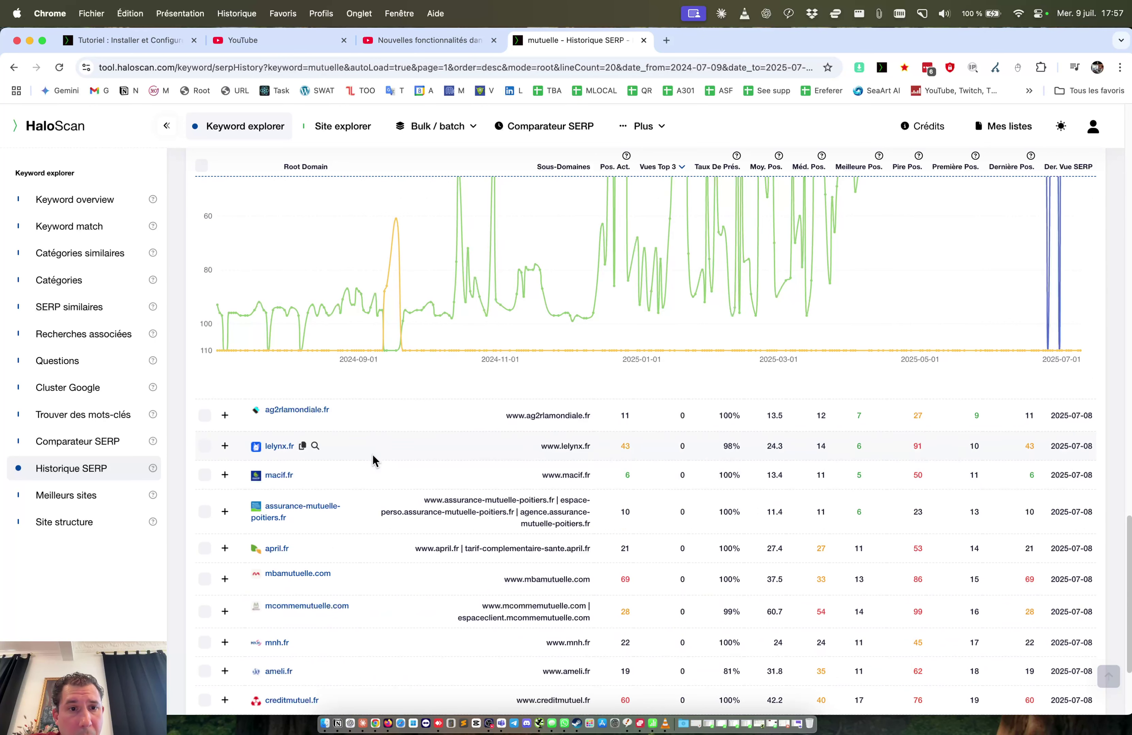
pyautogui.click(377, 446)
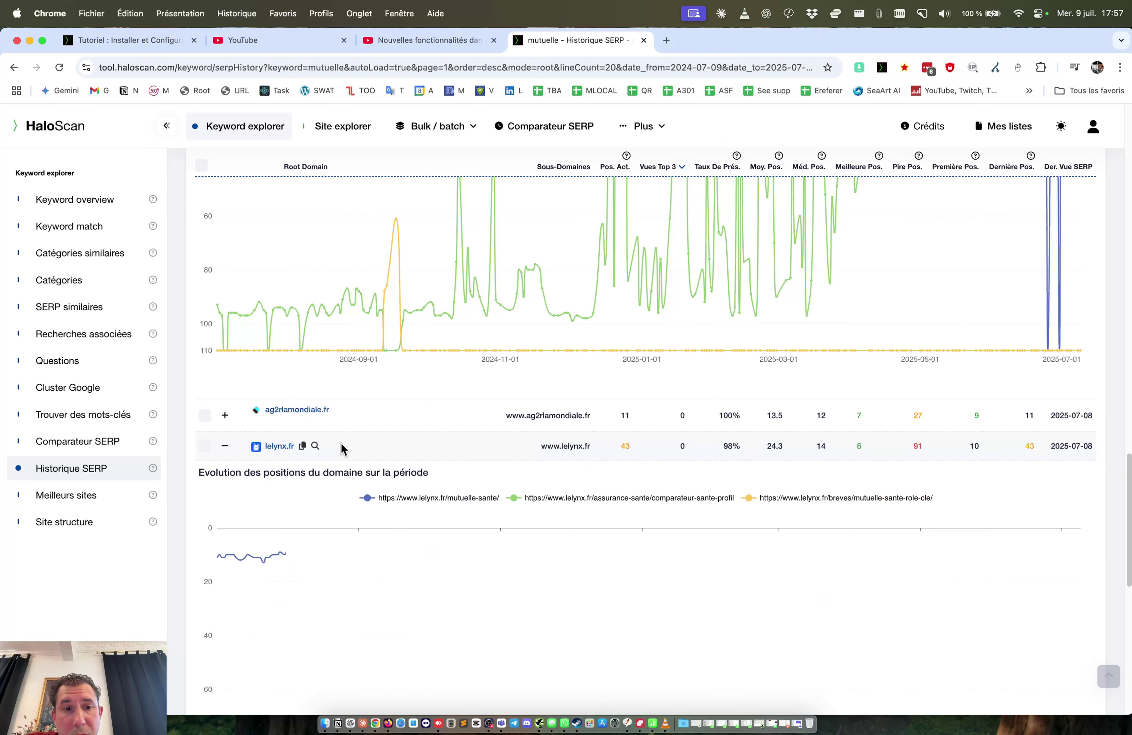
pyautogui.scroll(-4, 626, 444)
pyautogui.scroll(-2, 628, 442)
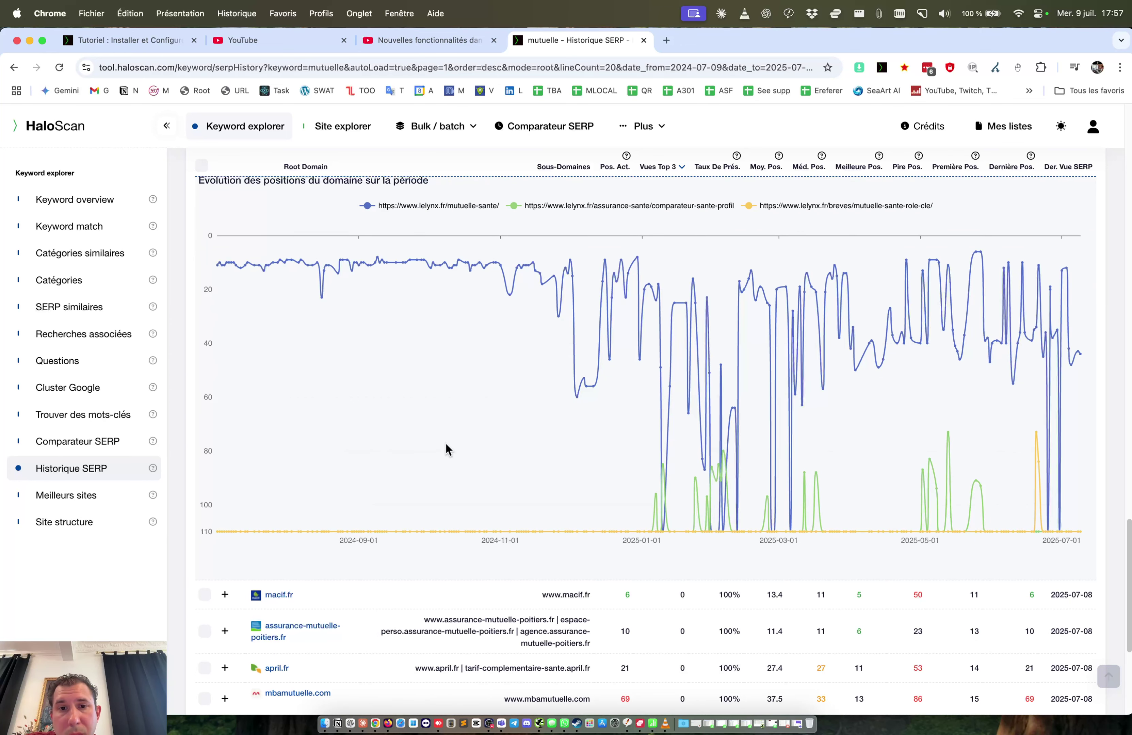
# Step: Return to the start of the SERP history table and review the Pos. Act. and Vues Top 3 columns for malakoffhumanis.com
pyautogui.scroll(10, 445, 447)
pyautogui.scroll(6, 446, 443)
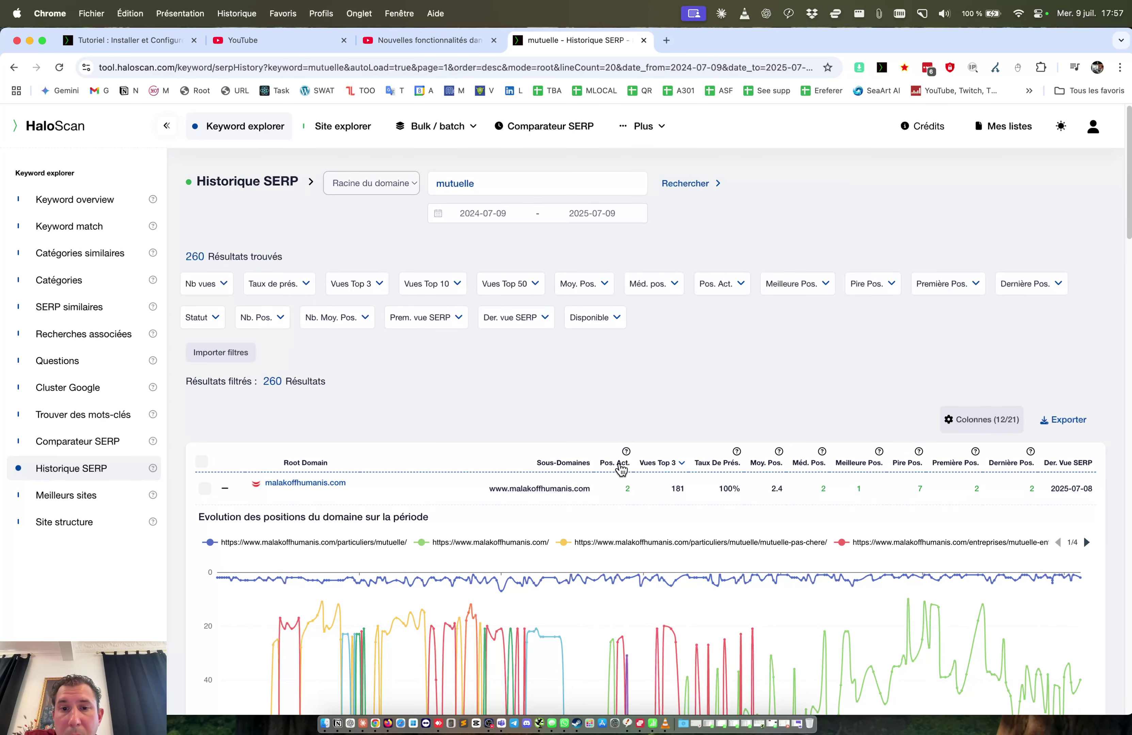
pyautogui.moveTo(627, 455)
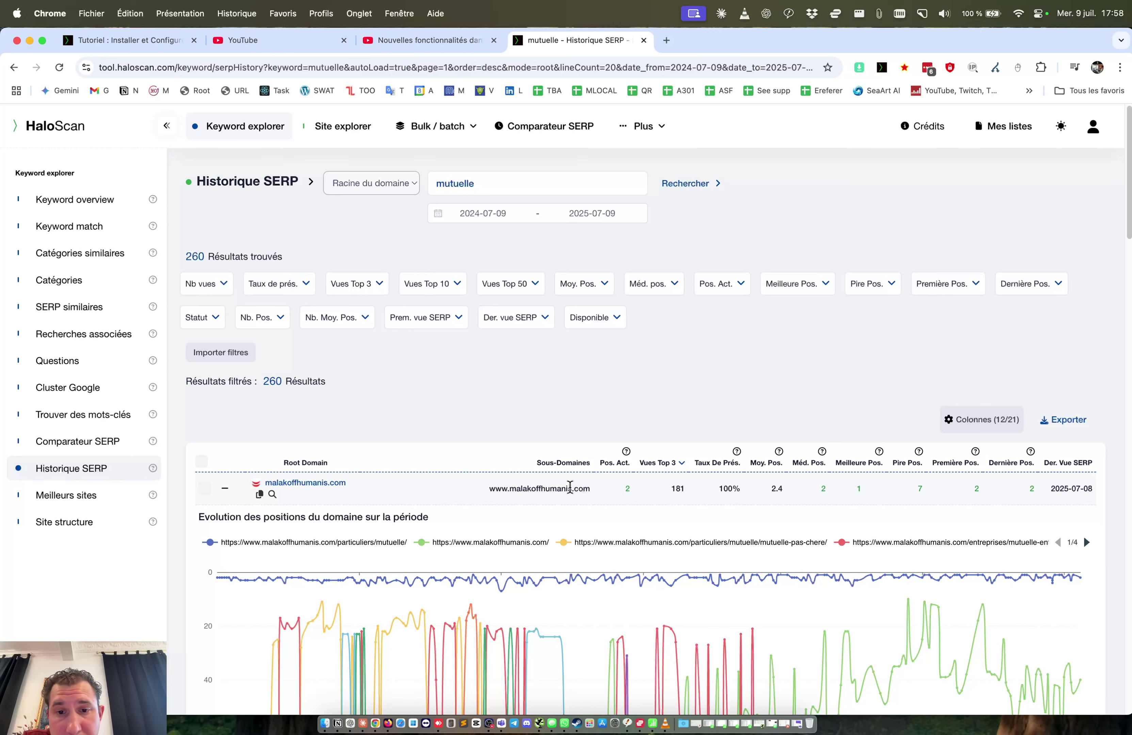
pyautogui.doubleClick(439, 187)
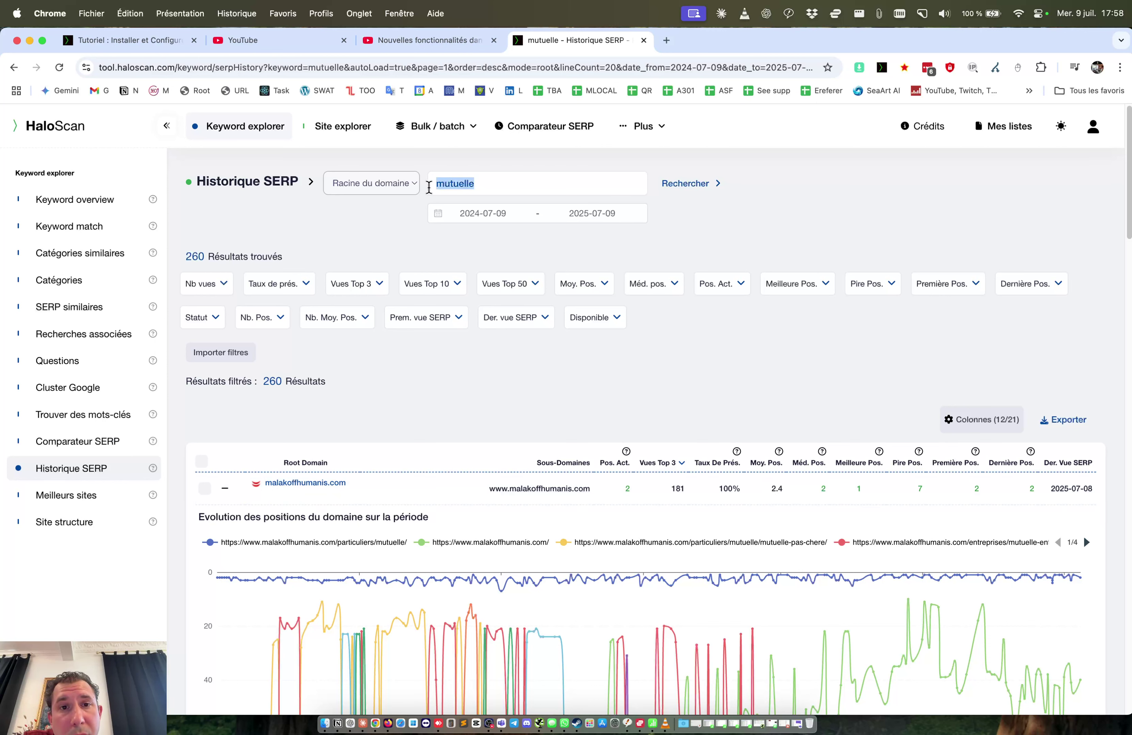
pyautogui.click(712, 214)
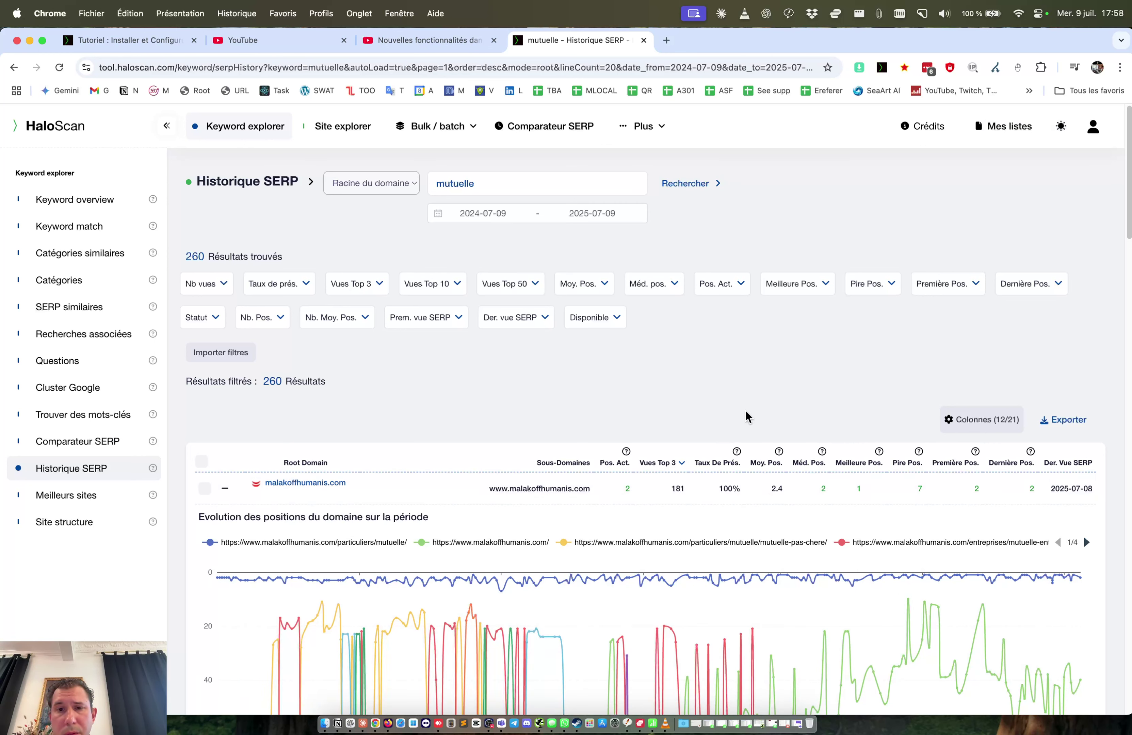
pyautogui.click(677, 462)
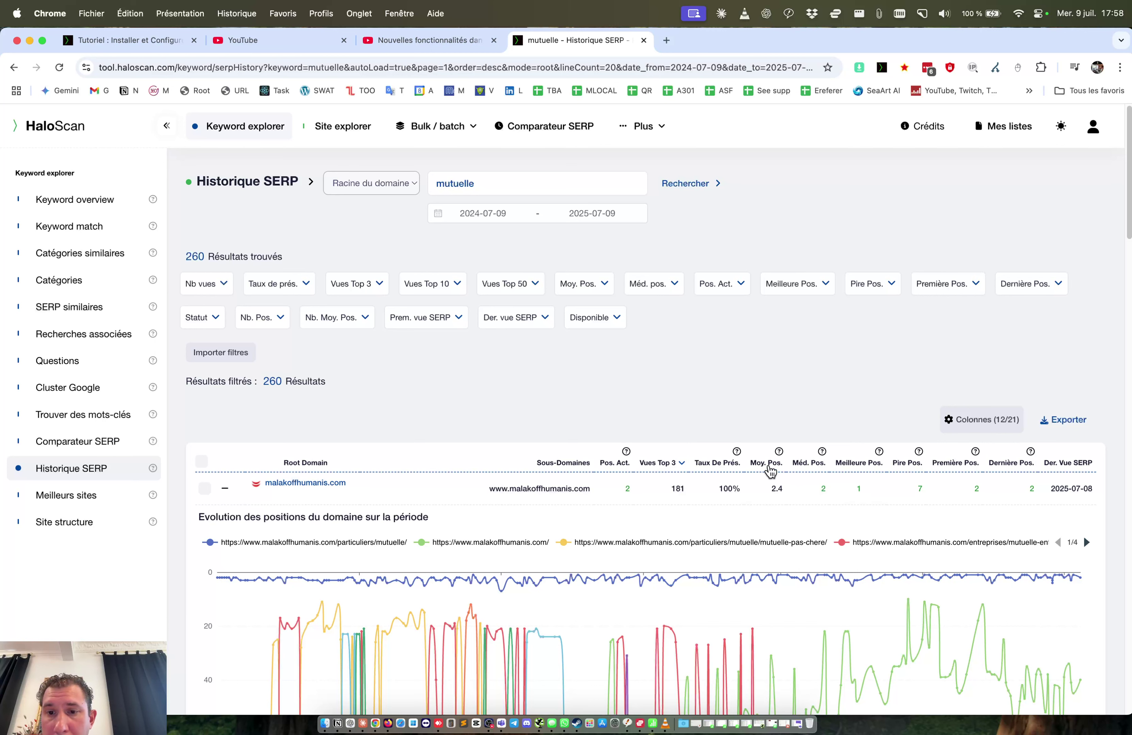
# Step: Read the definitions of the average, median, best and first position columns, and collapse the malakoffhumanis.com row
pyautogui.moveTo(778, 455)
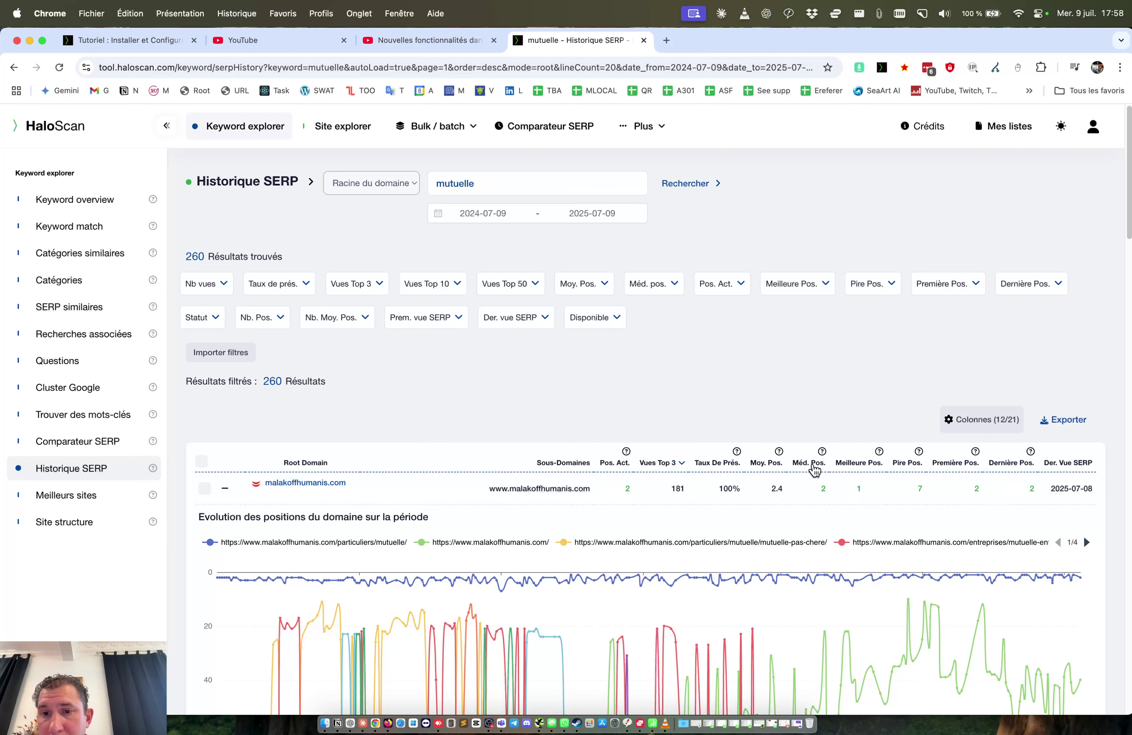
pyautogui.moveTo(823, 455)
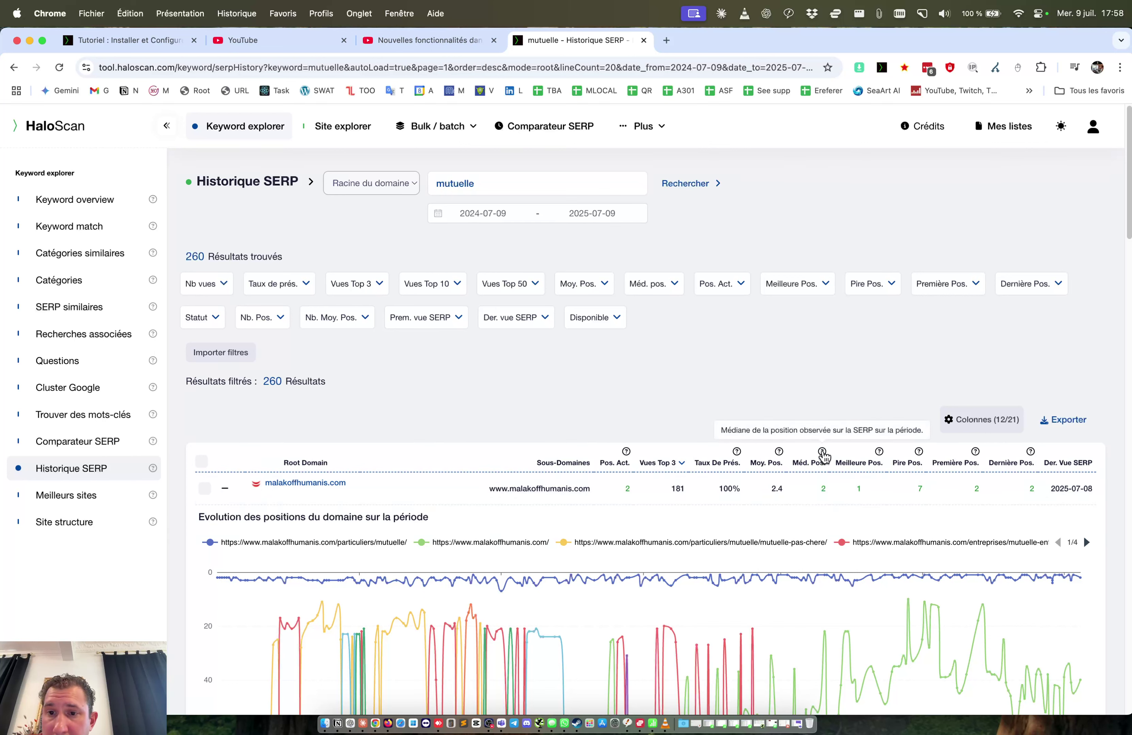
pyautogui.moveTo(880, 458)
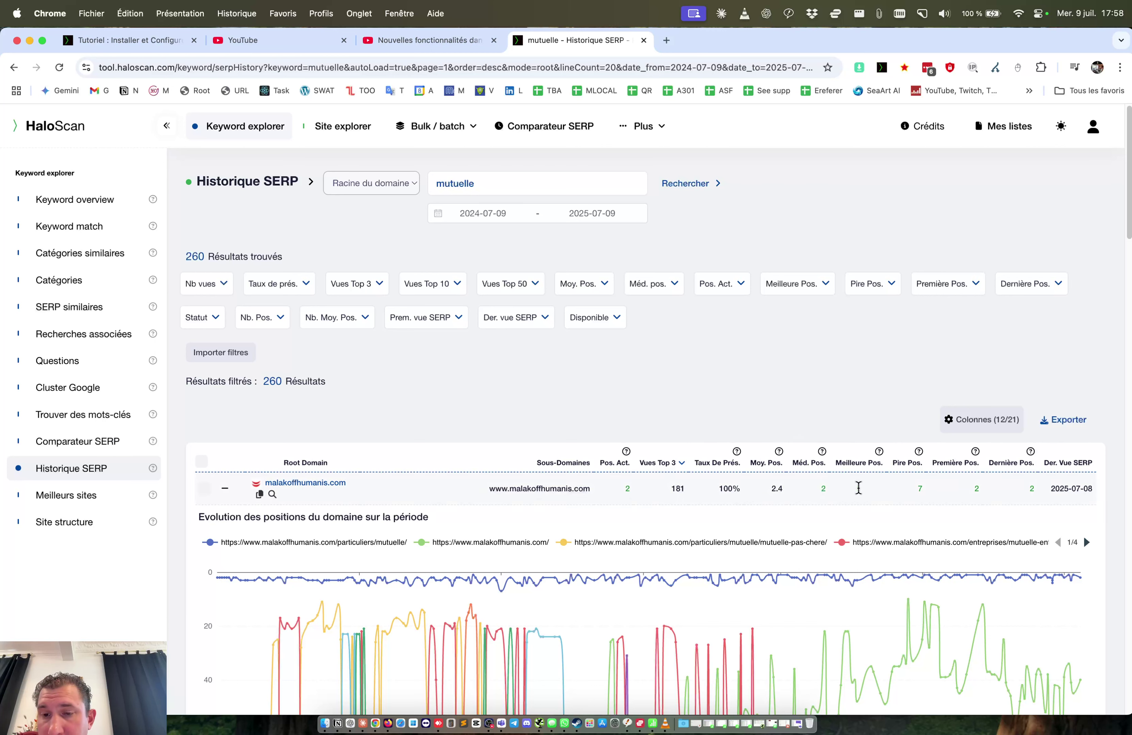
pyautogui.click(864, 490)
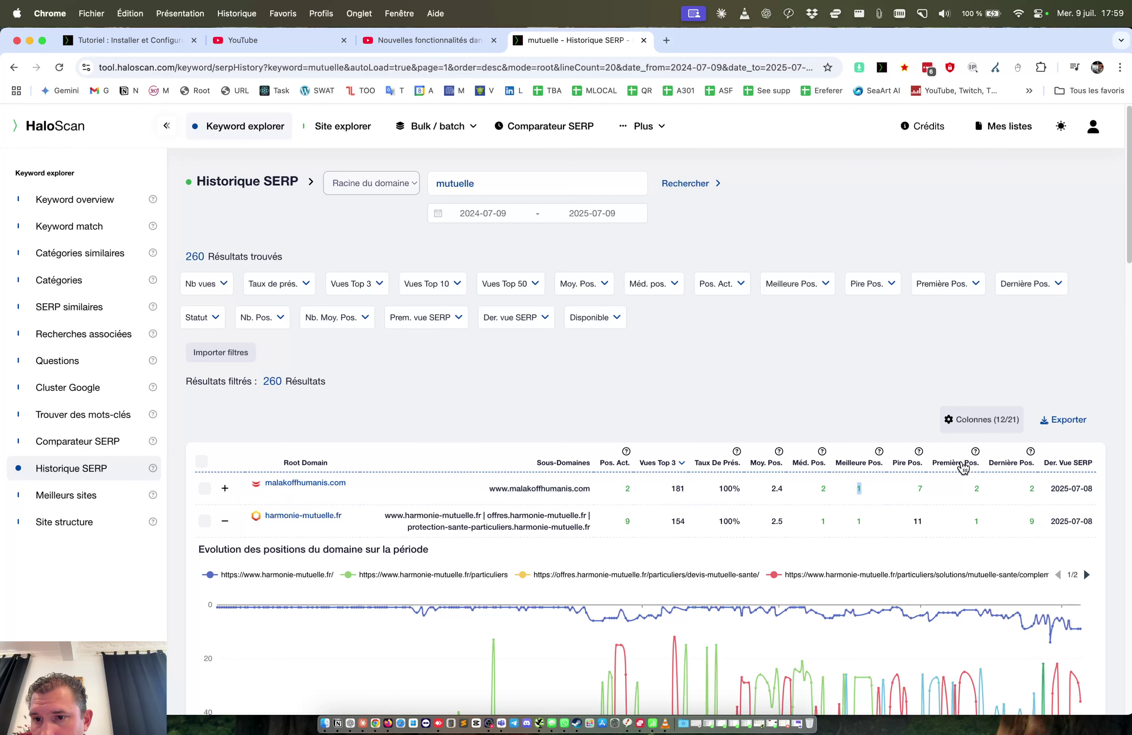
pyautogui.moveTo(975, 458)
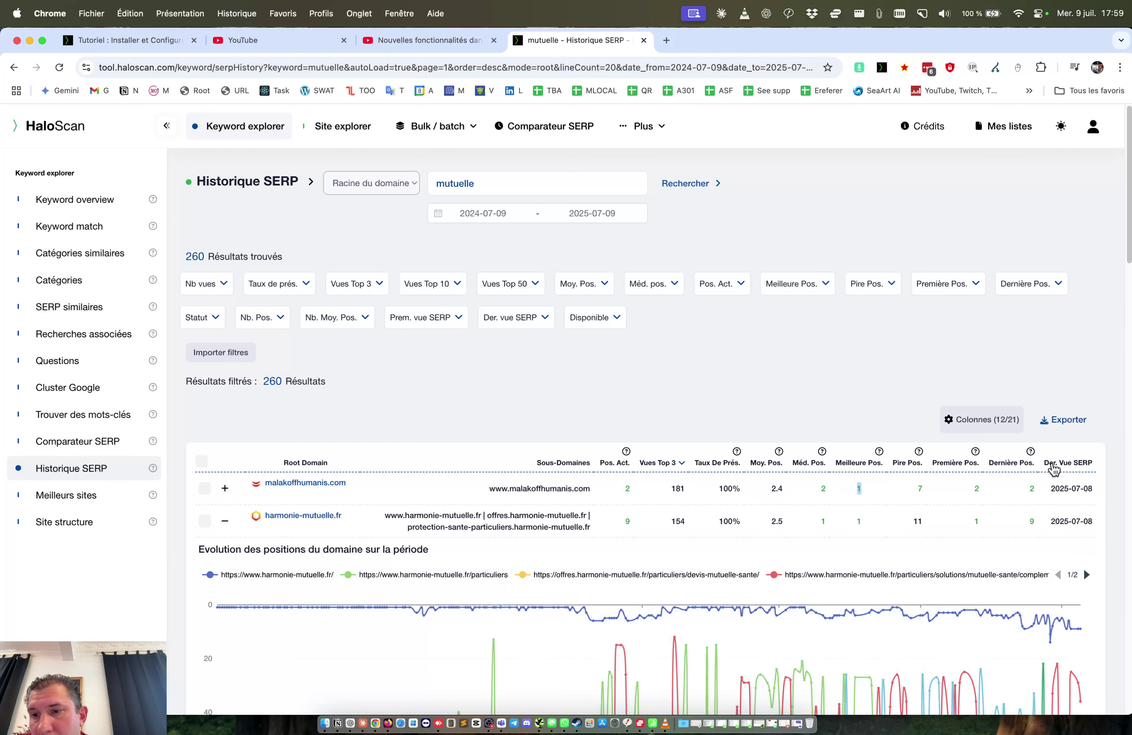
# Step: Reset the SERP history table's column selection to the default values and save the configuration
pyautogui.click(982, 420)
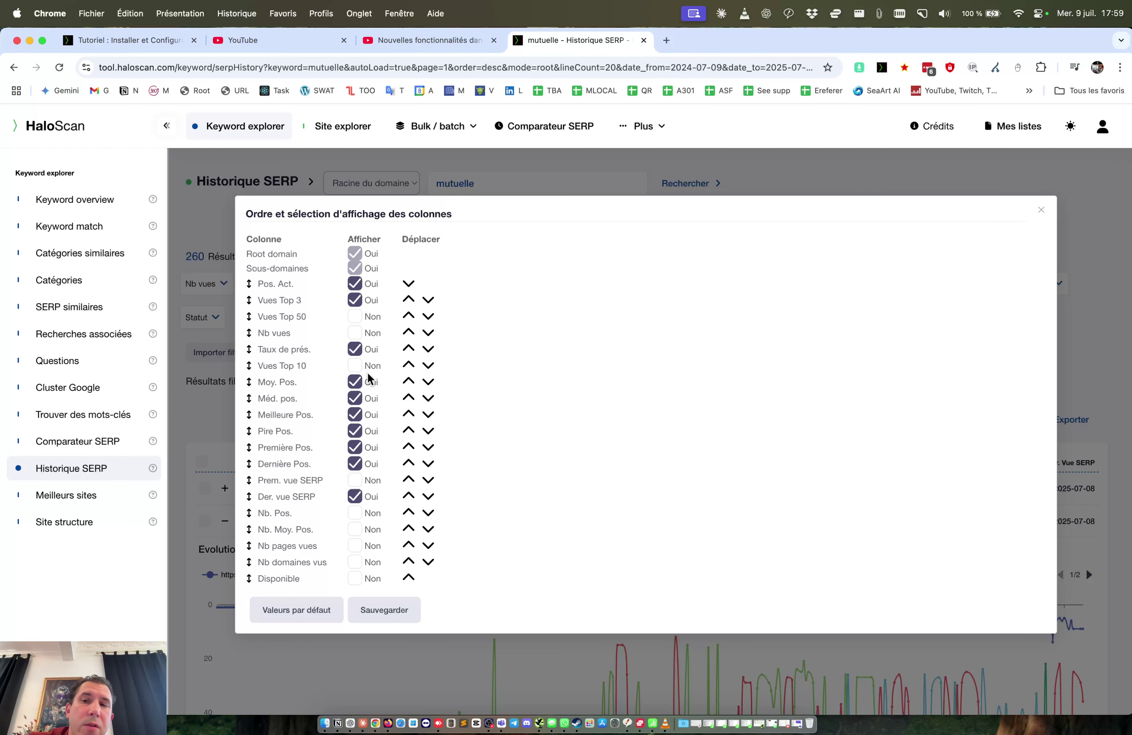
pyautogui.click(1041, 210)
pyautogui.scroll(-2, 973, 363)
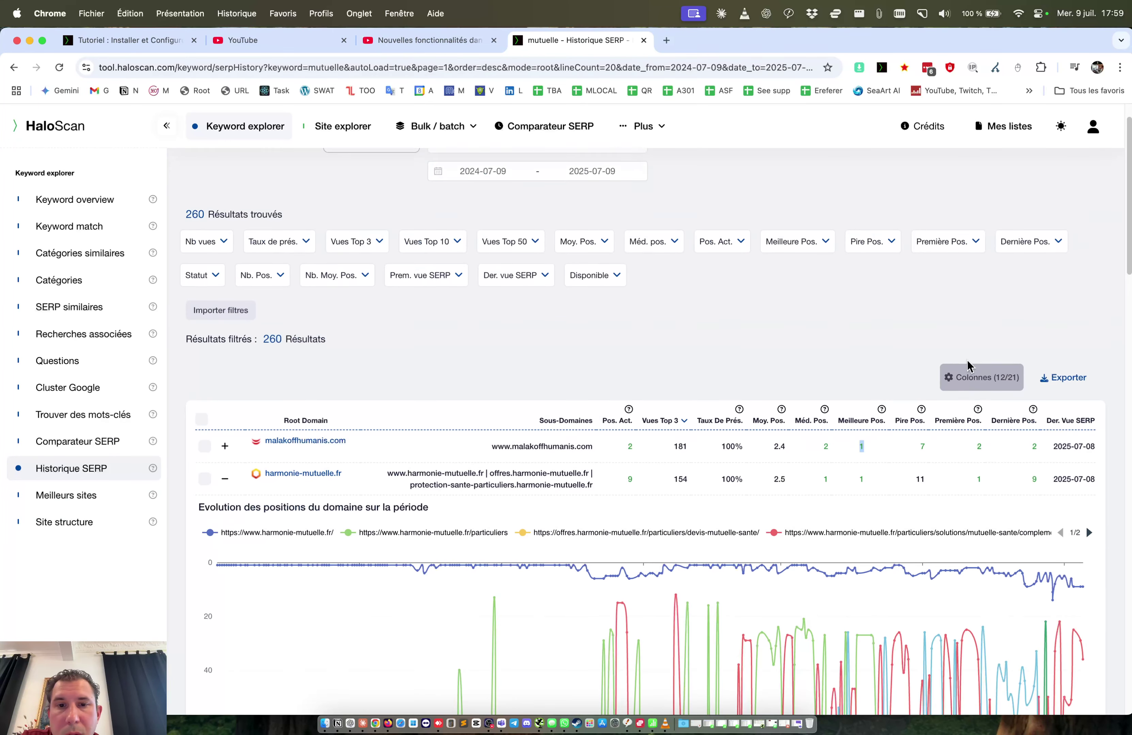
pyautogui.scroll(-1, 968, 366)
pyautogui.click(973, 344)
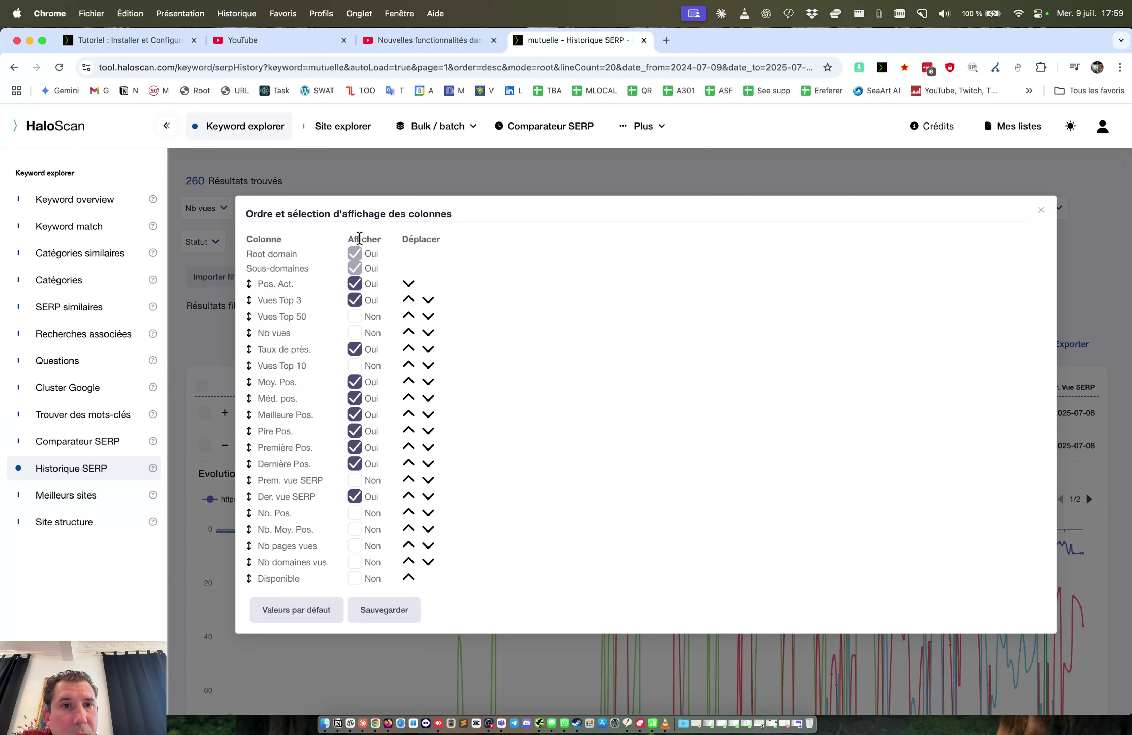
pyautogui.click(329, 617)
pyautogui.click(391, 619)
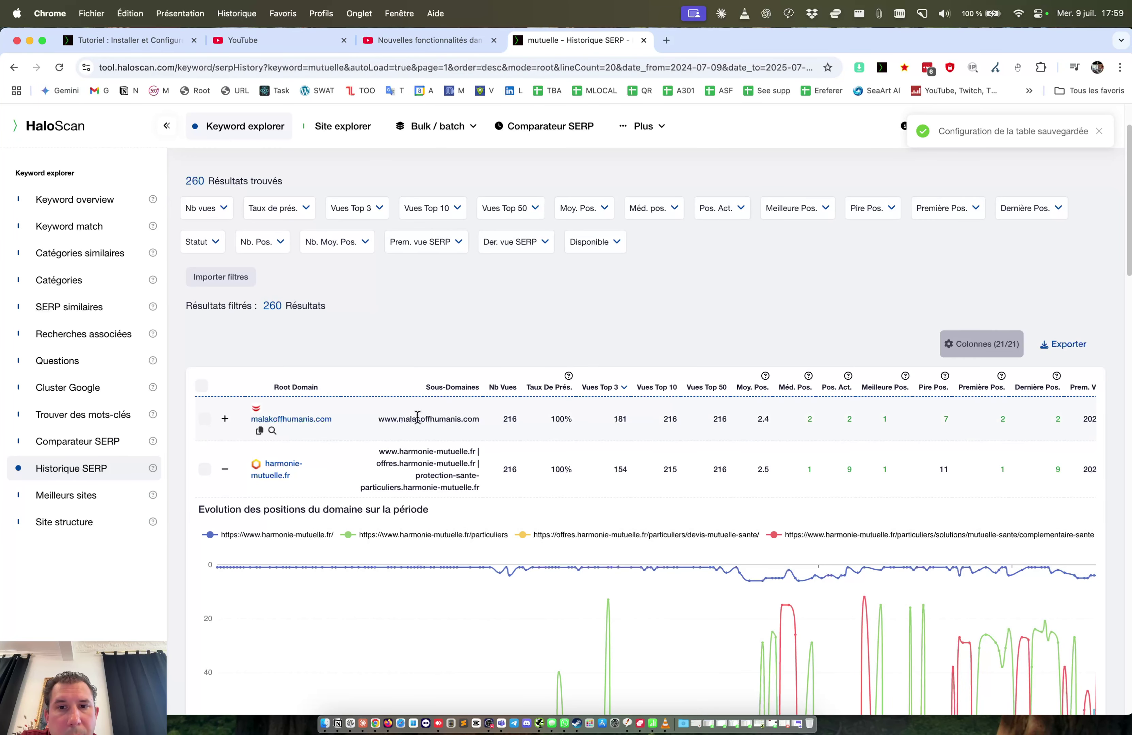
# Step: Look through the full set of table columns, from Nb Vues across to Nb Domaines Vus and Disponible
pyautogui.hscroll(5, 514, 405)
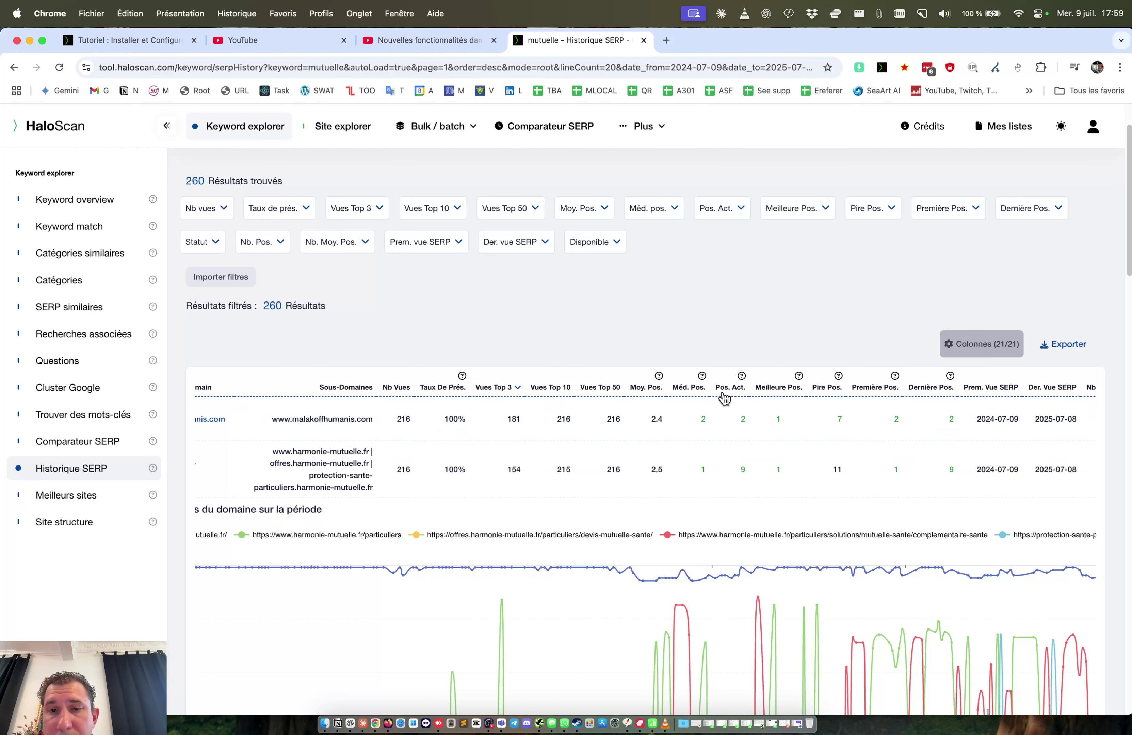
pyautogui.hscroll(3, 754, 397)
pyautogui.hscroll(7, 756, 397)
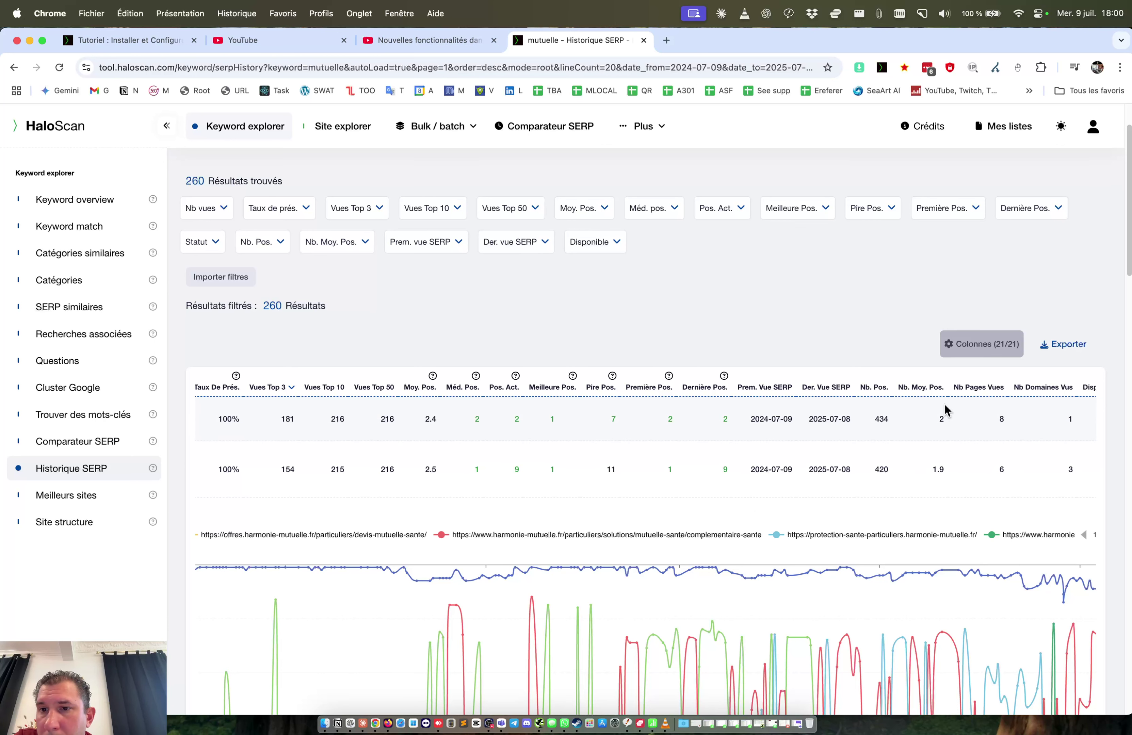
pyautogui.hscroll(2, 944, 411)
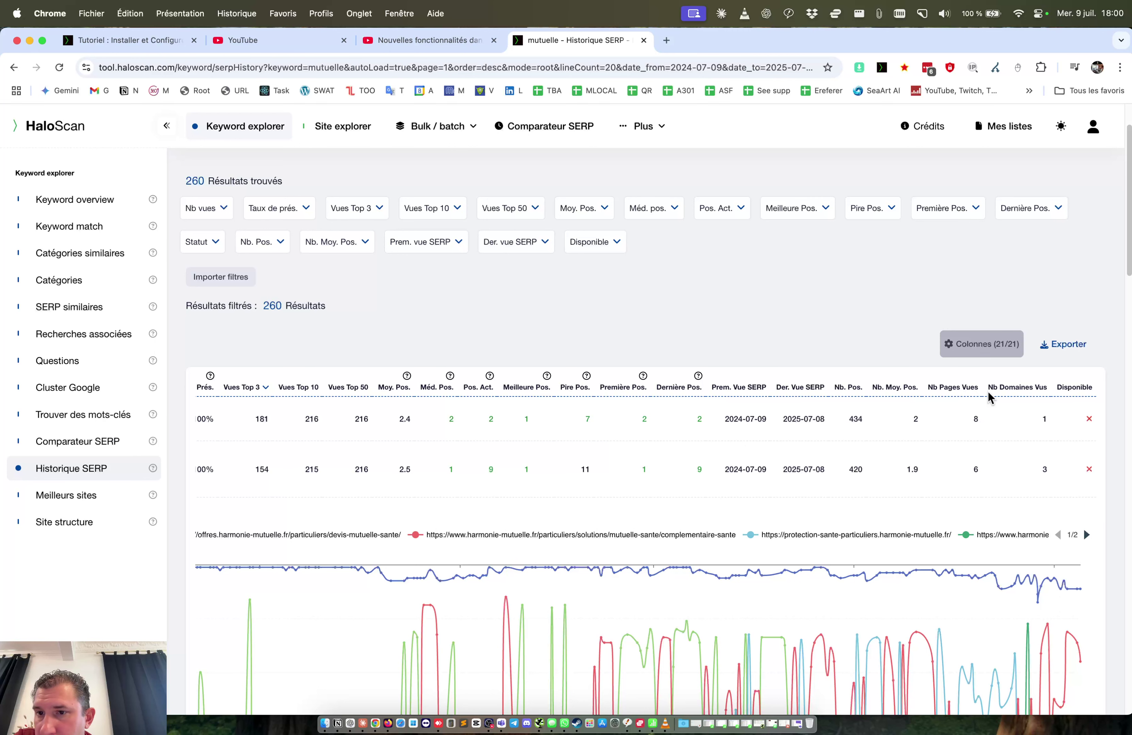
pyautogui.hscroll(-15, 955, 442)
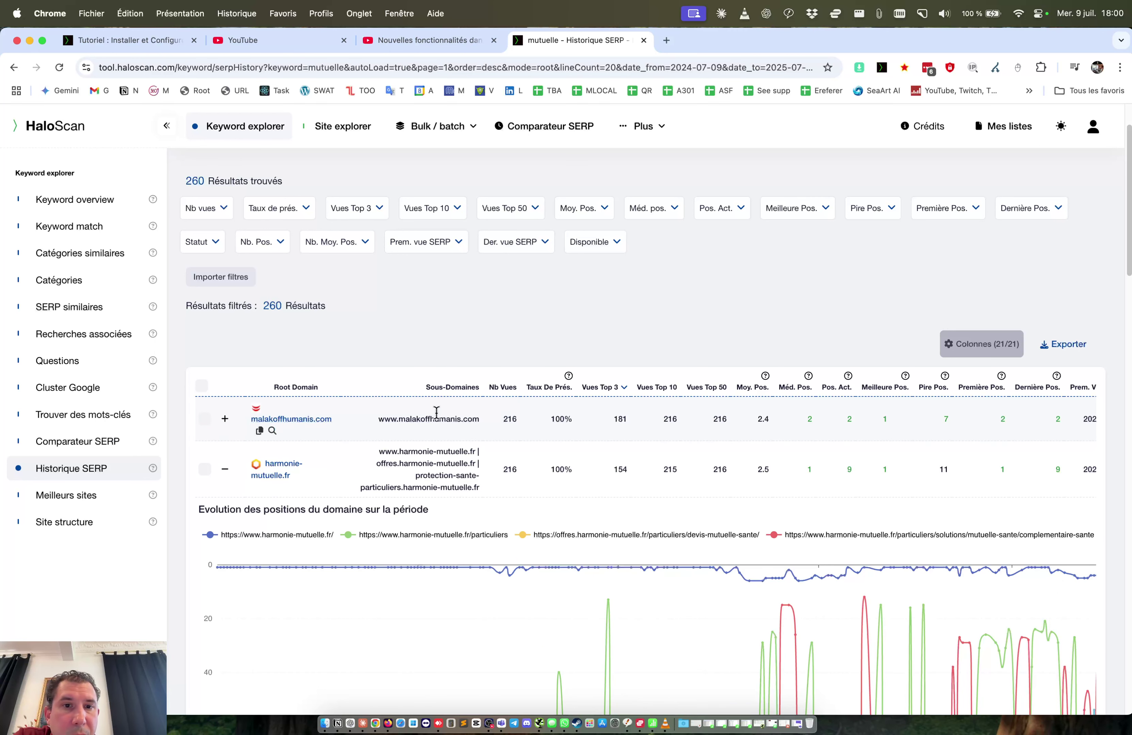
# Step: Collapse and re-expand harmonie-mutuelle.fr, then examine the position curves of its URLs alongside its sub-domains and Disponible status
pyautogui.click(335, 469)
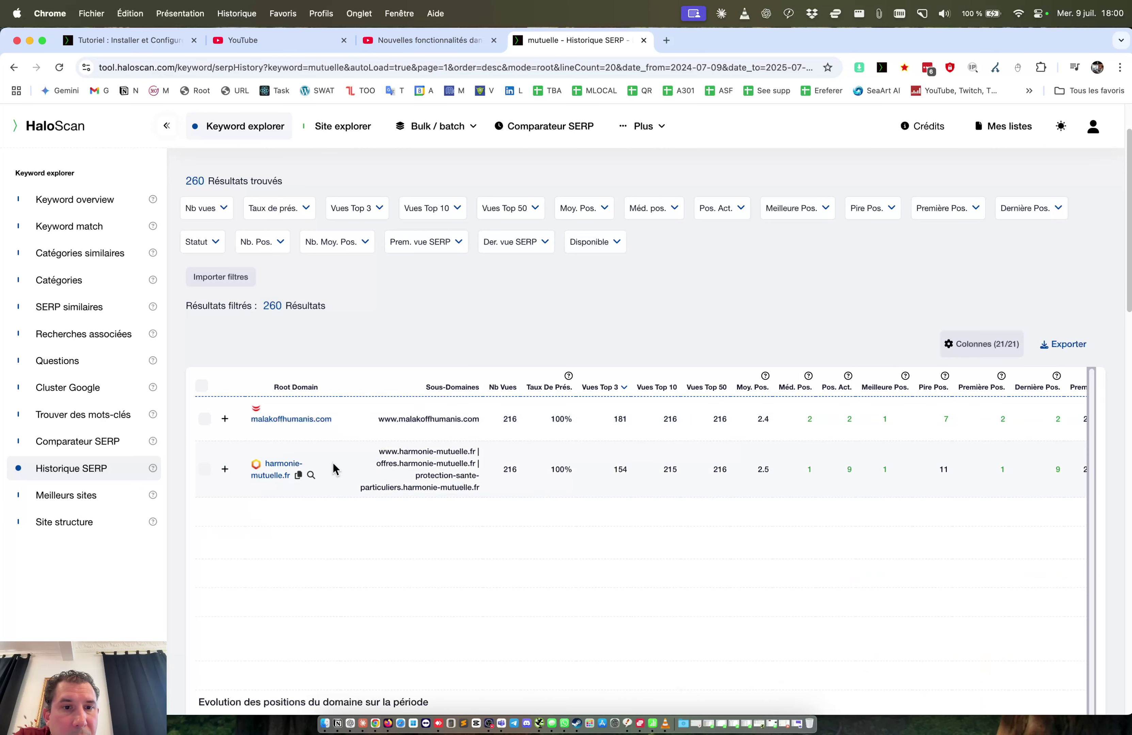
pyautogui.click(320, 455)
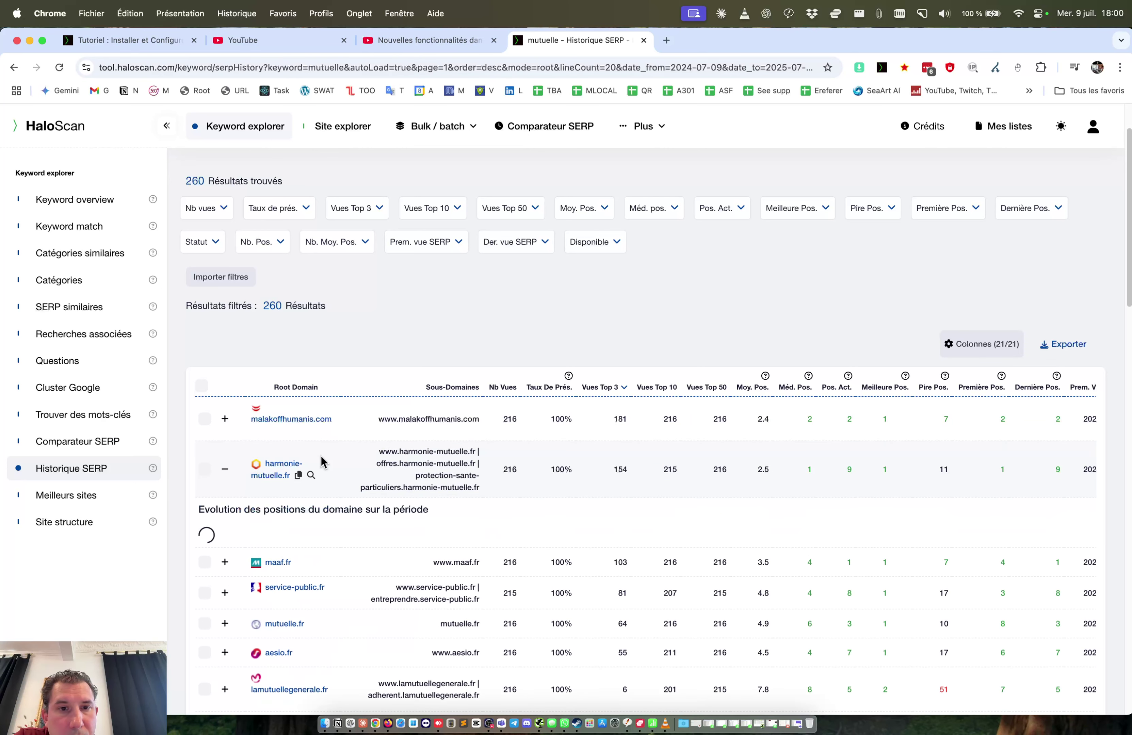
pyautogui.scroll(-1, 516, 444)
pyautogui.scroll(-3, 515, 443)
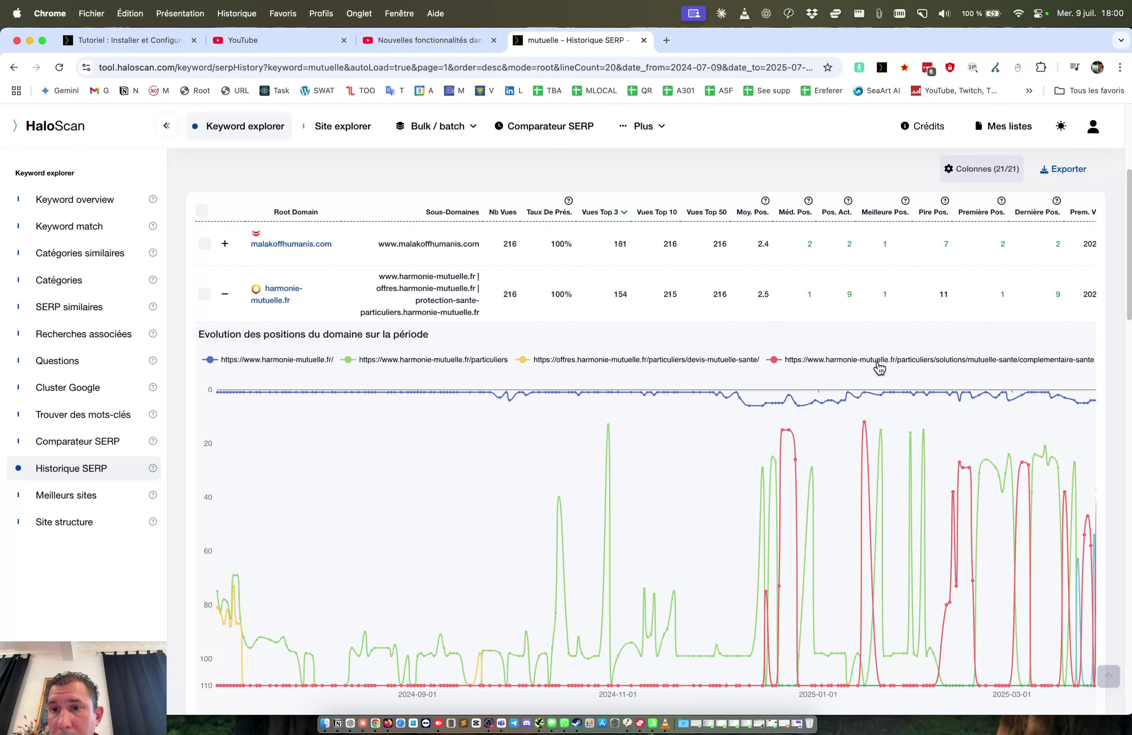
pyautogui.hscroll(5, 878, 367)
pyautogui.hscroll(6, 880, 368)
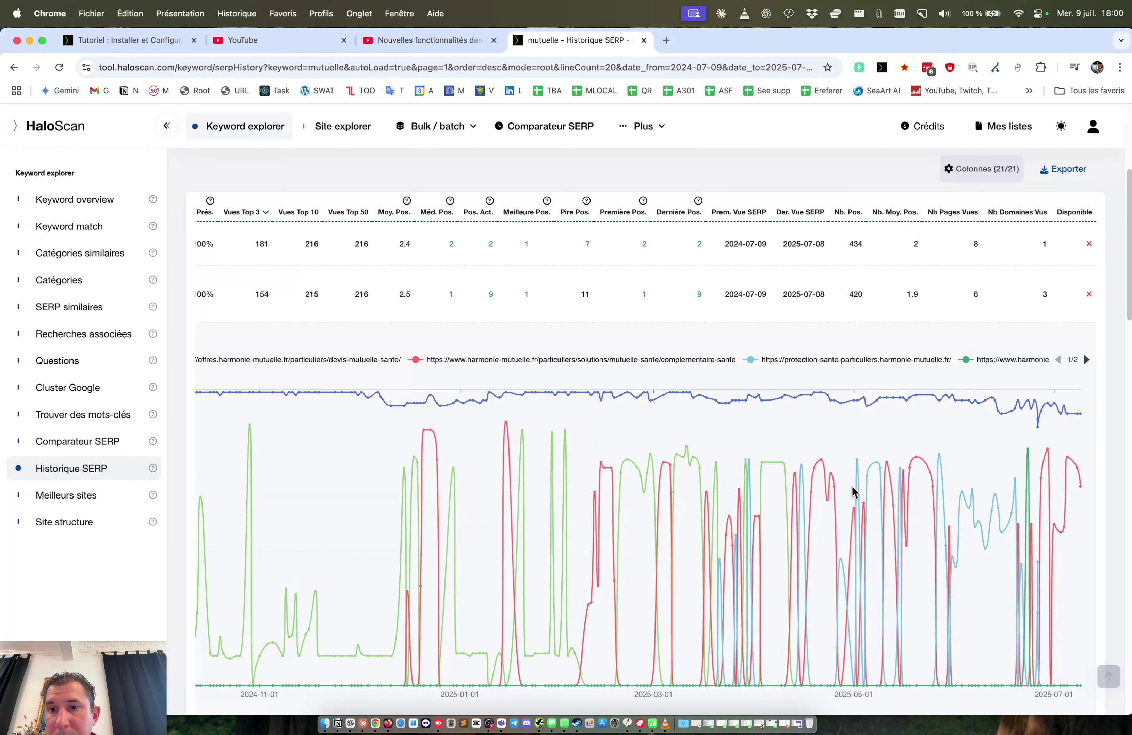
pyautogui.moveTo(859, 466)
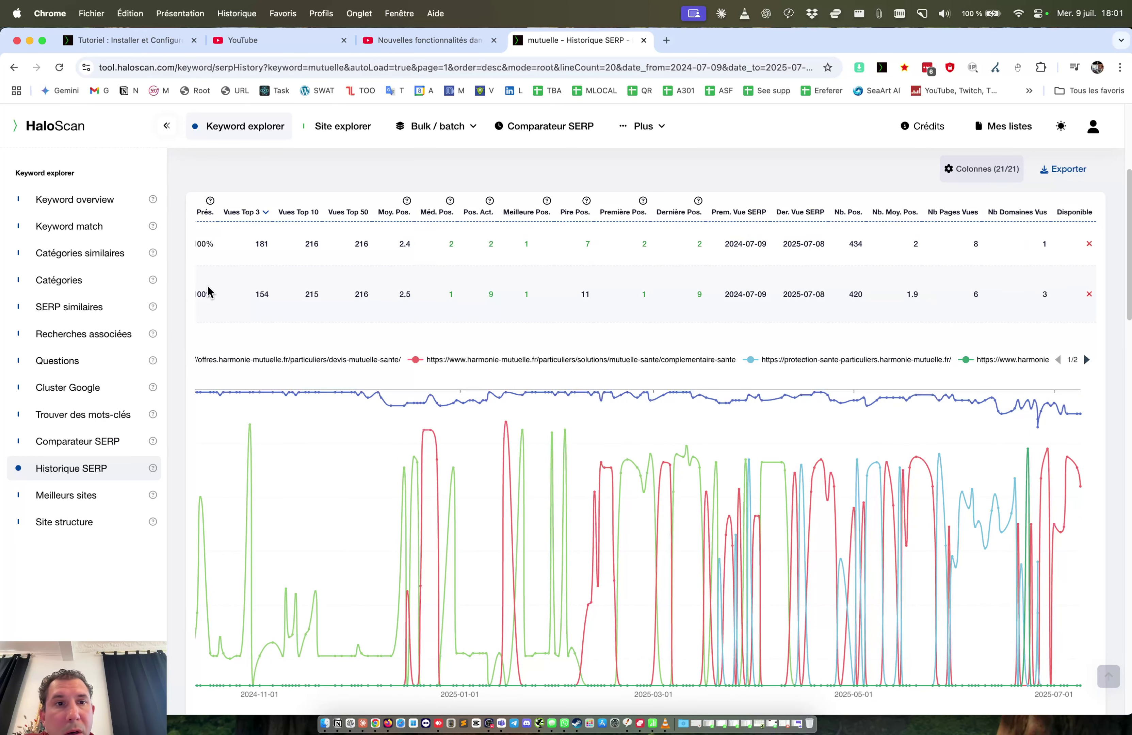
pyautogui.hscroll(-10, 208, 292)
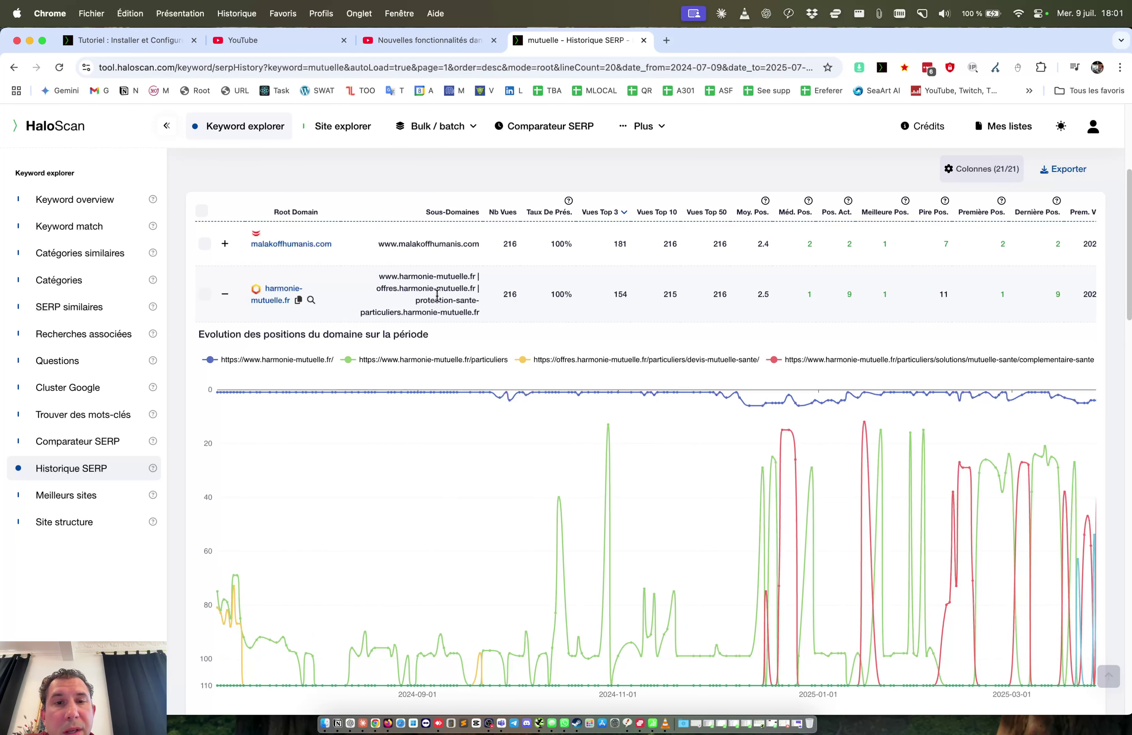
pyautogui.hscroll(10, 899, 288)
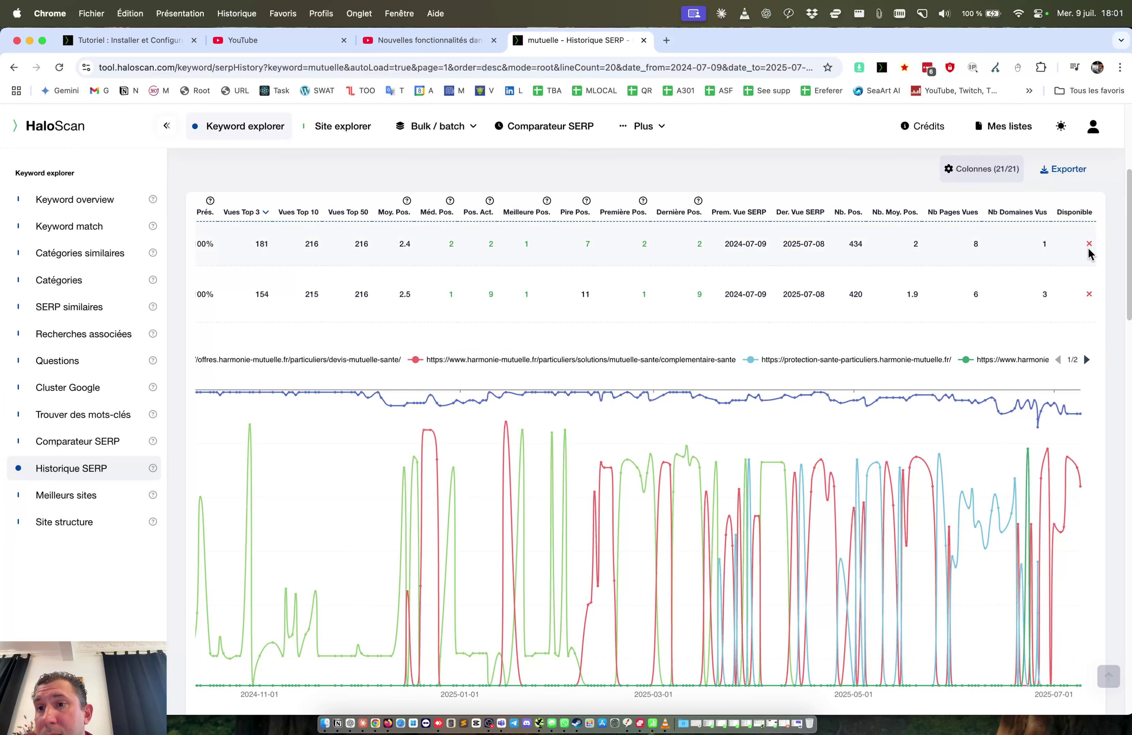
# Step: Set the SERP history table to show 100 rows per page
pyautogui.scroll(-15, 1090, 299)
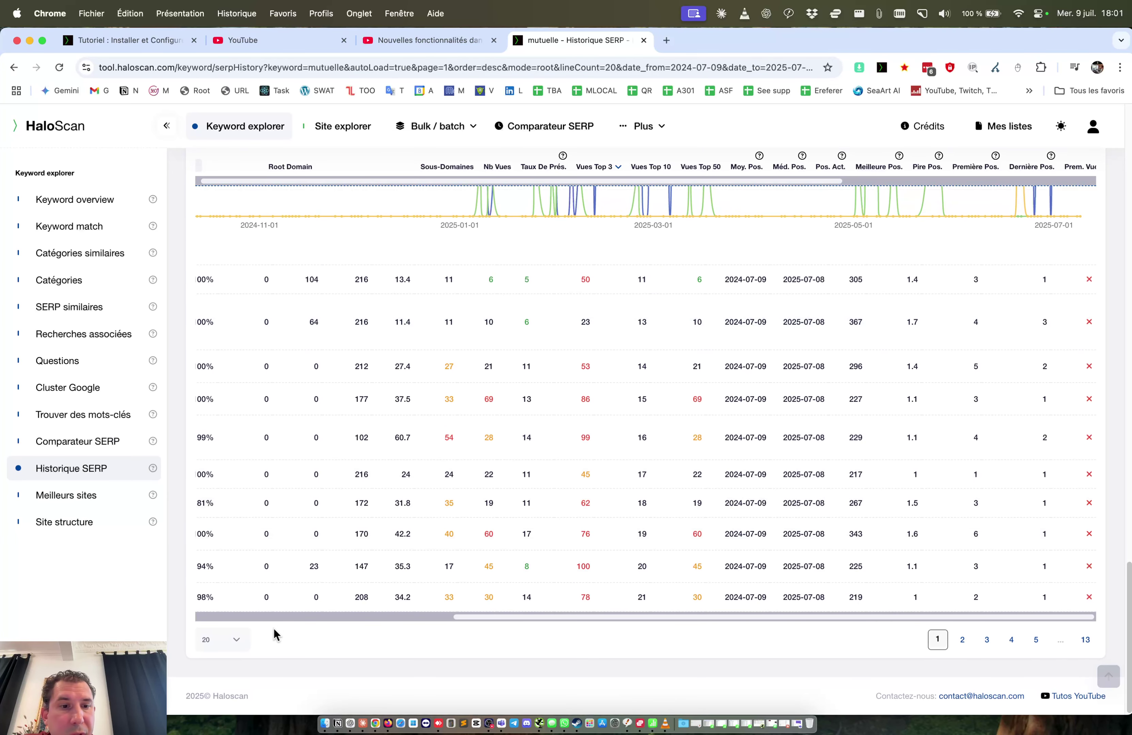
pyautogui.click(240, 642)
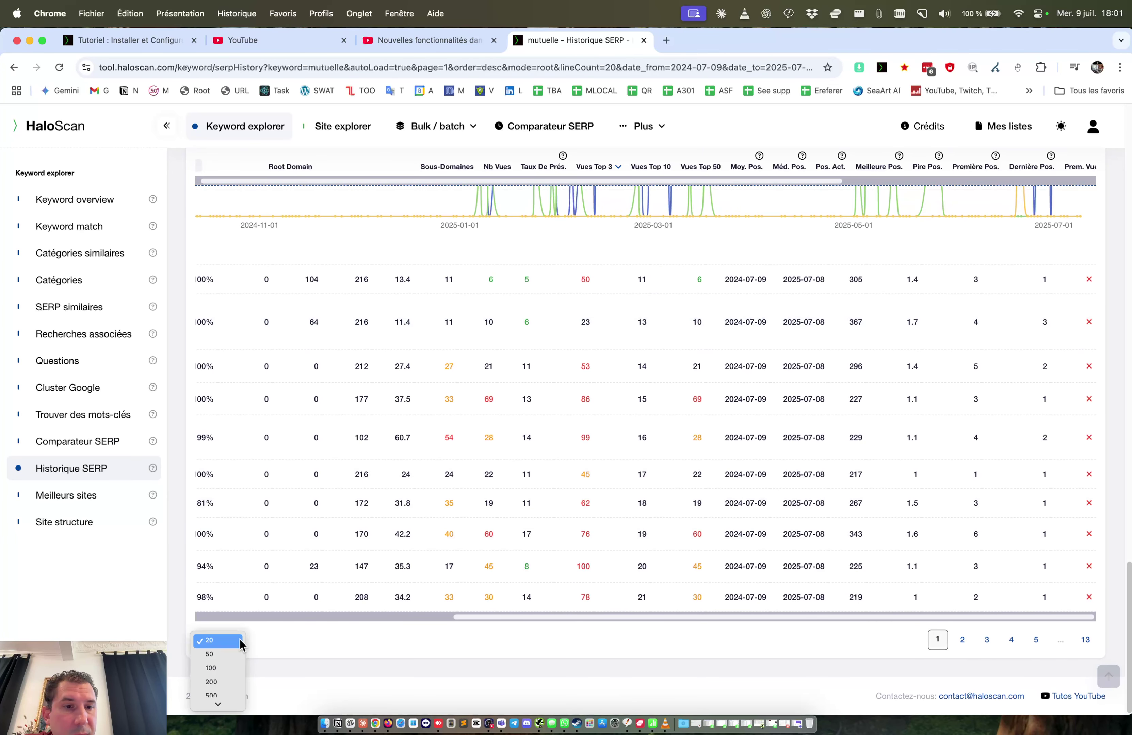
pyautogui.click(211, 667)
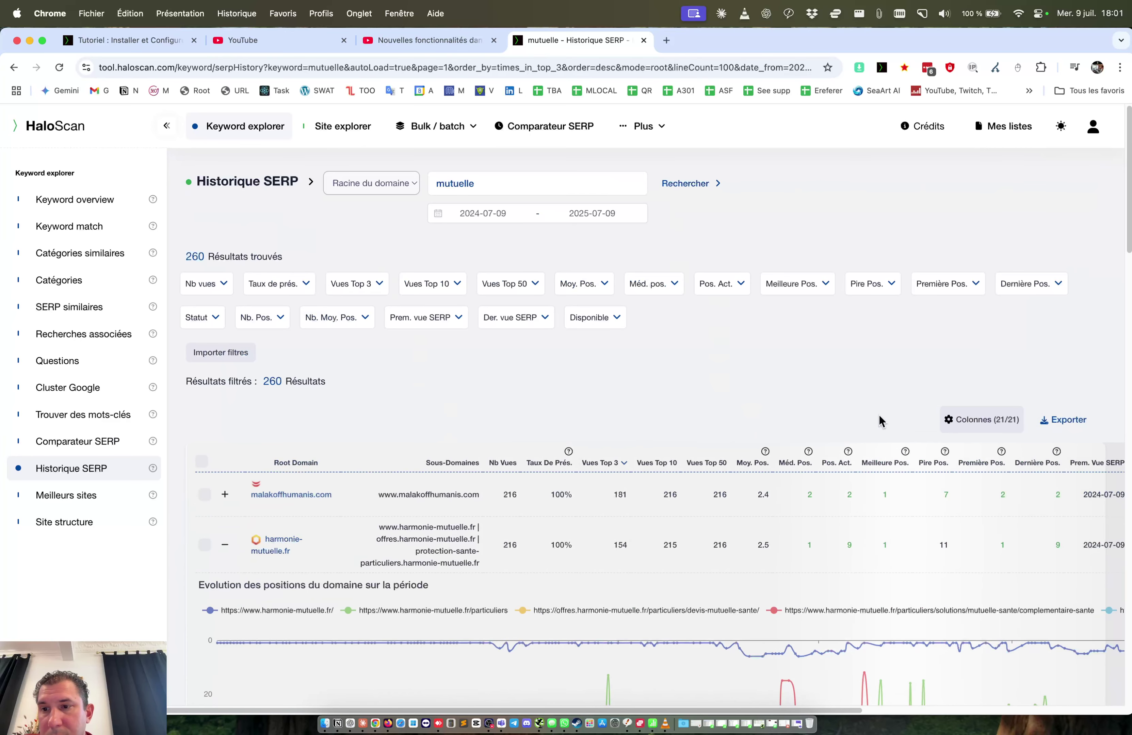
# Step: Check the Disponible column down the list of domains for any that are available
pyautogui.hscroll(1, 723, 479)
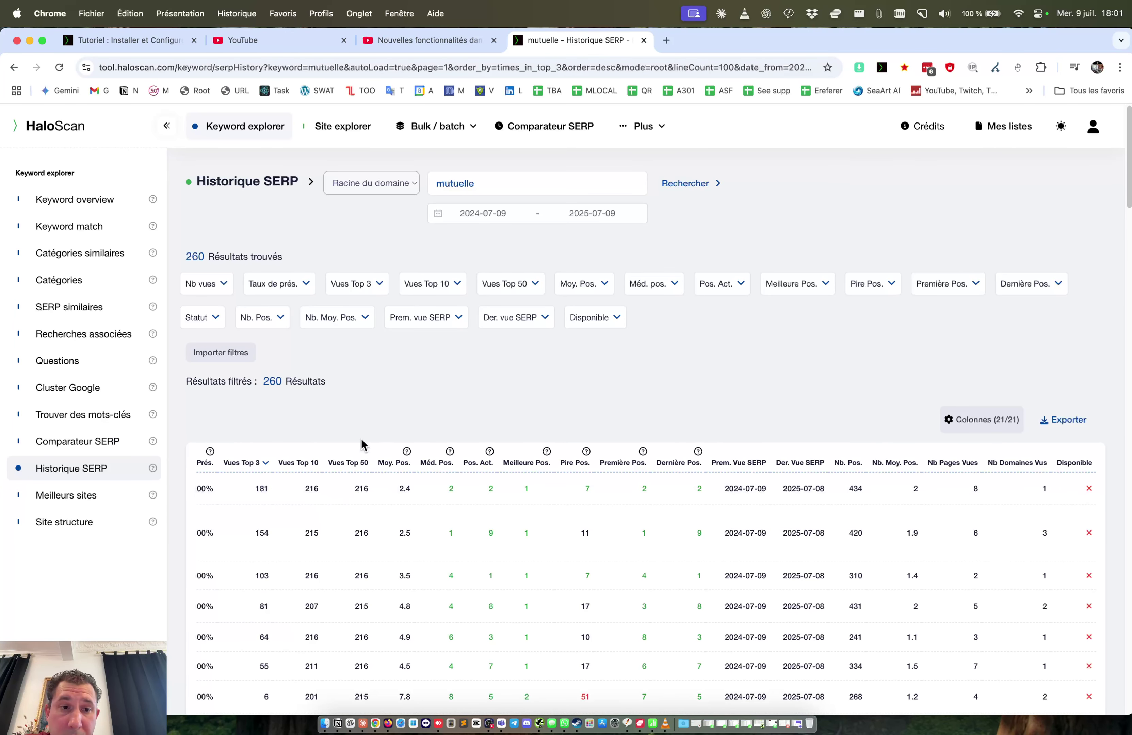
pyautogui.scroll(-8, 1072, 466)
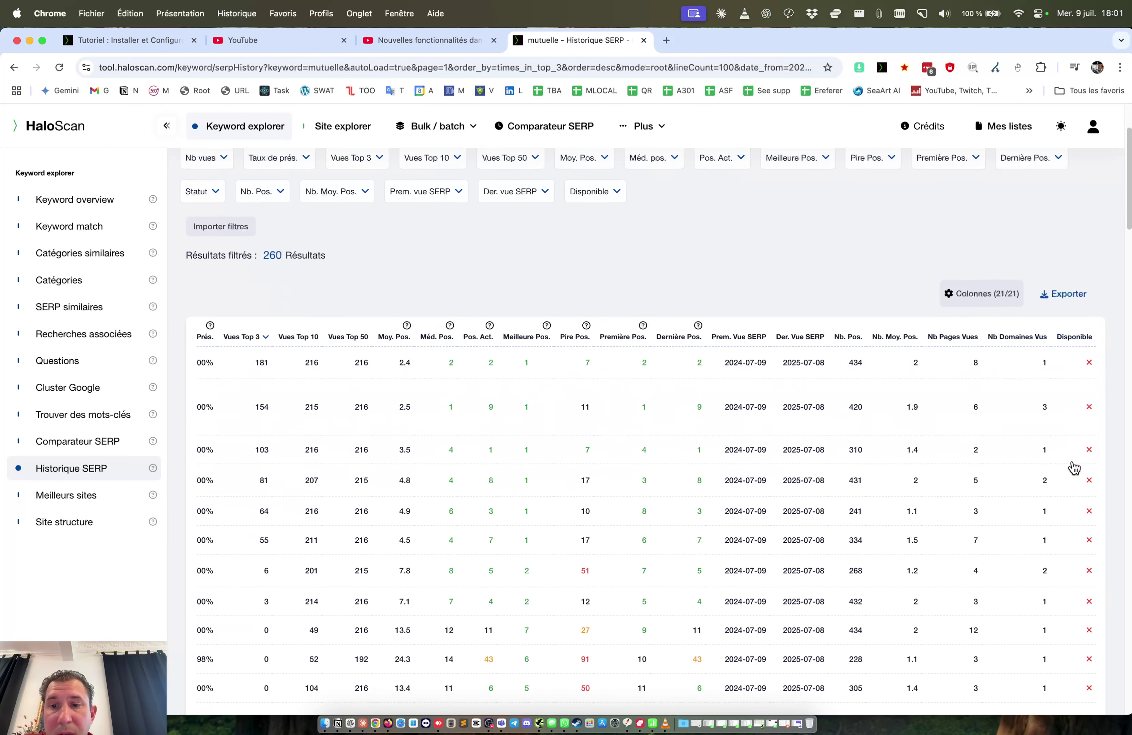
pyautogui.scroll(-3, 1072, 465)
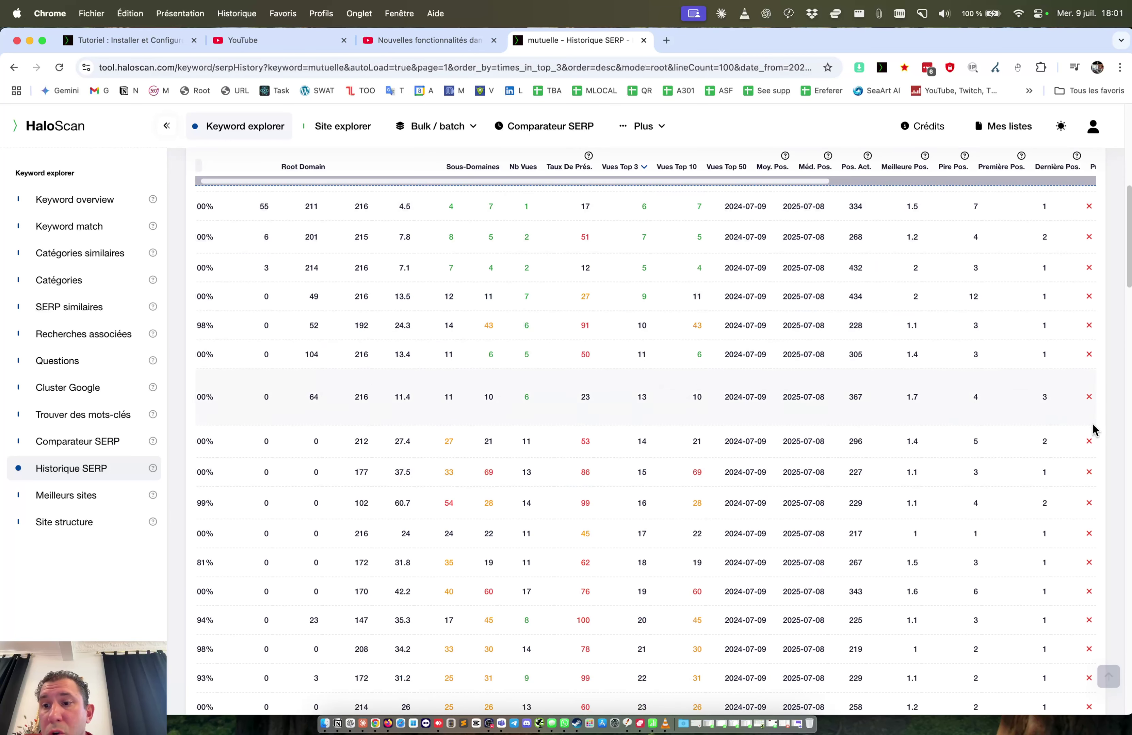
pyautogui.scroll(10, 501, 509)
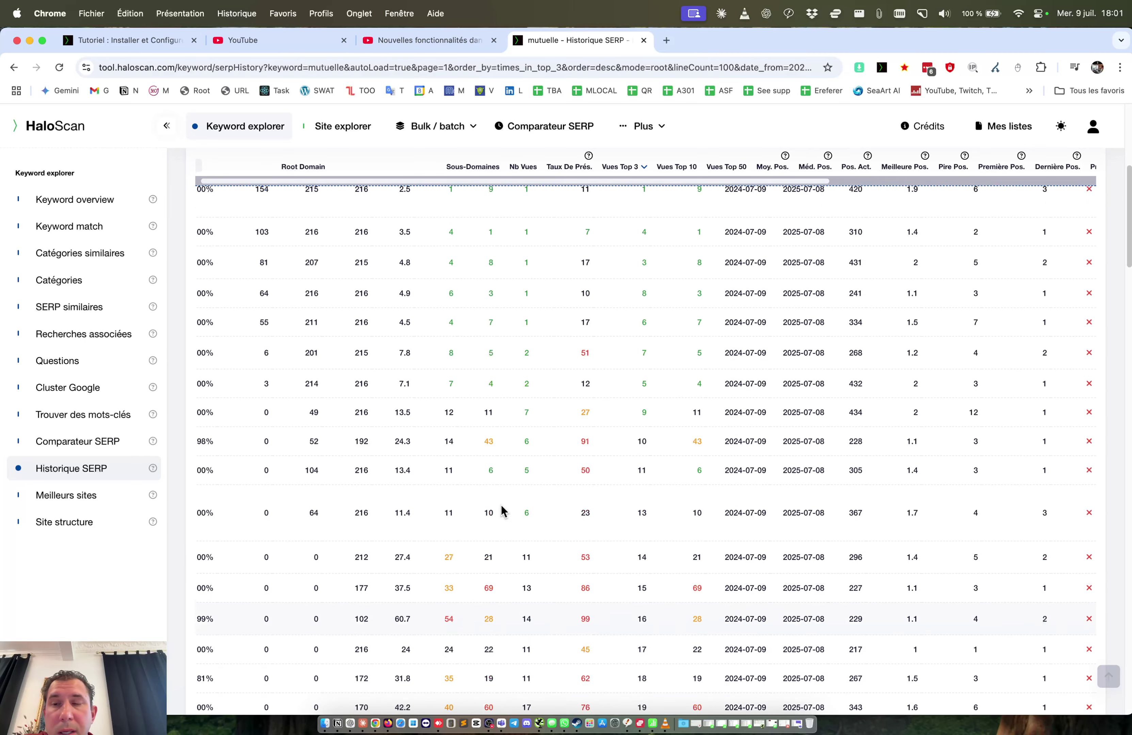
# Step: View the additional tools, including Domaines expirés, then close the list without choosing one and return to the search settings
pyautogui.click(643, 130)
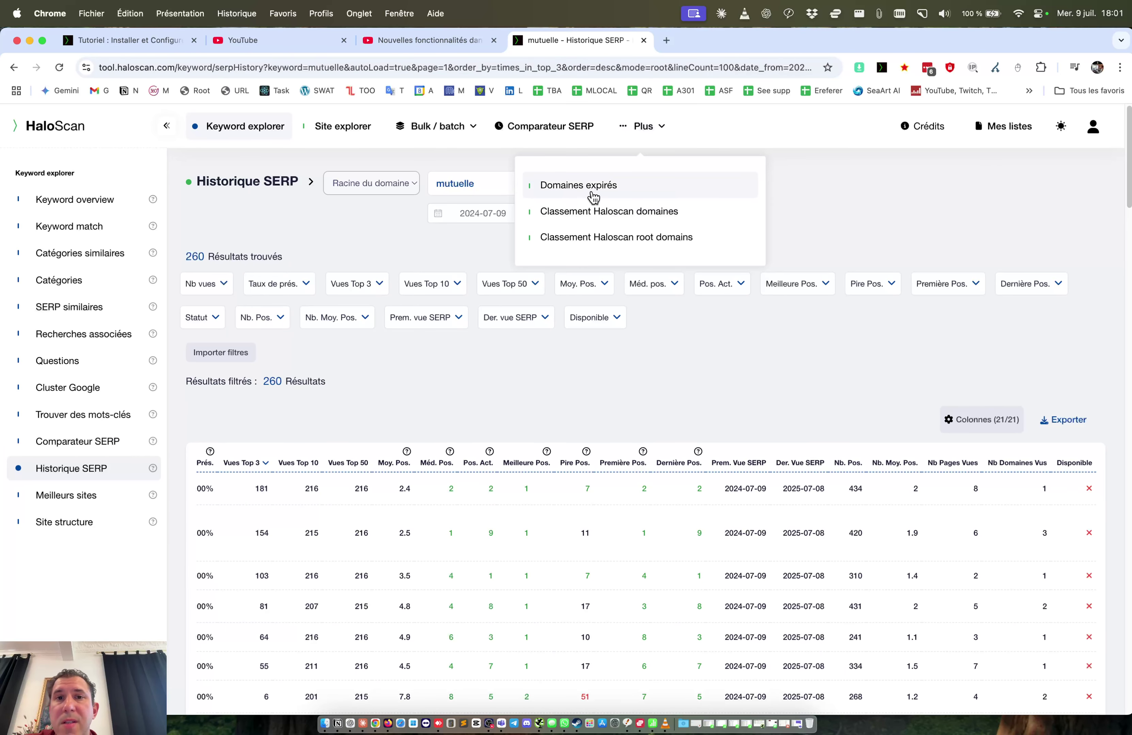
pyautogui.click(581, 372)
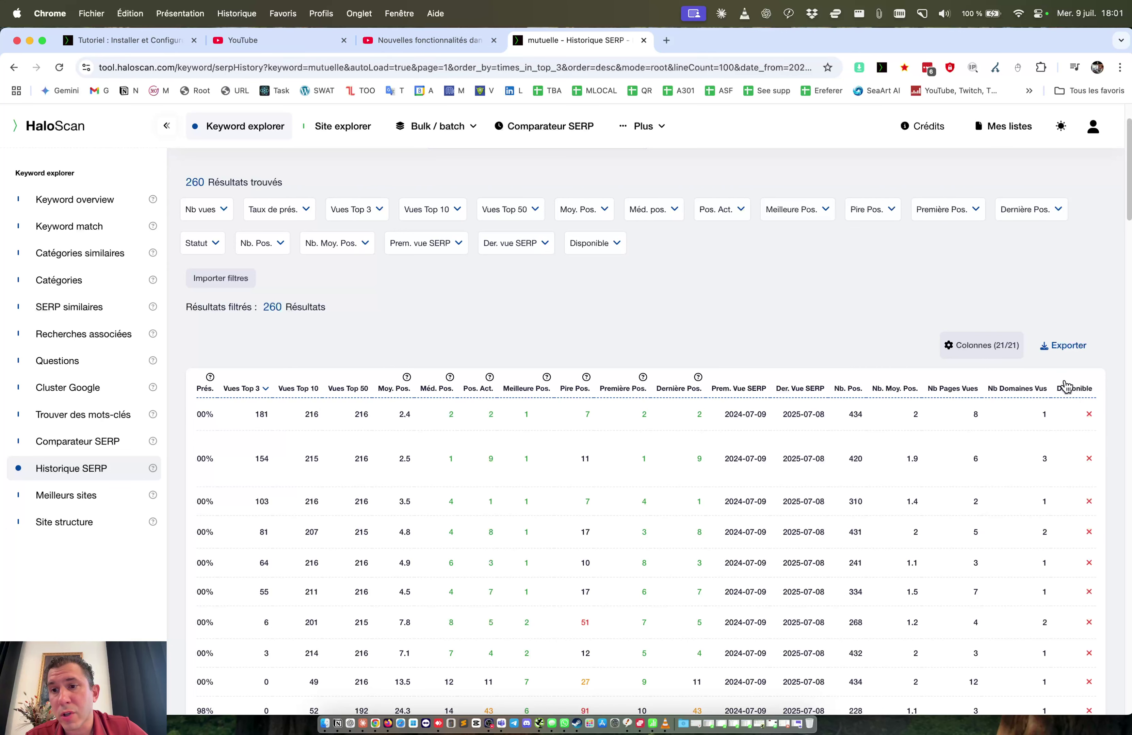
pyautogui.scroll(3, 586, 192)
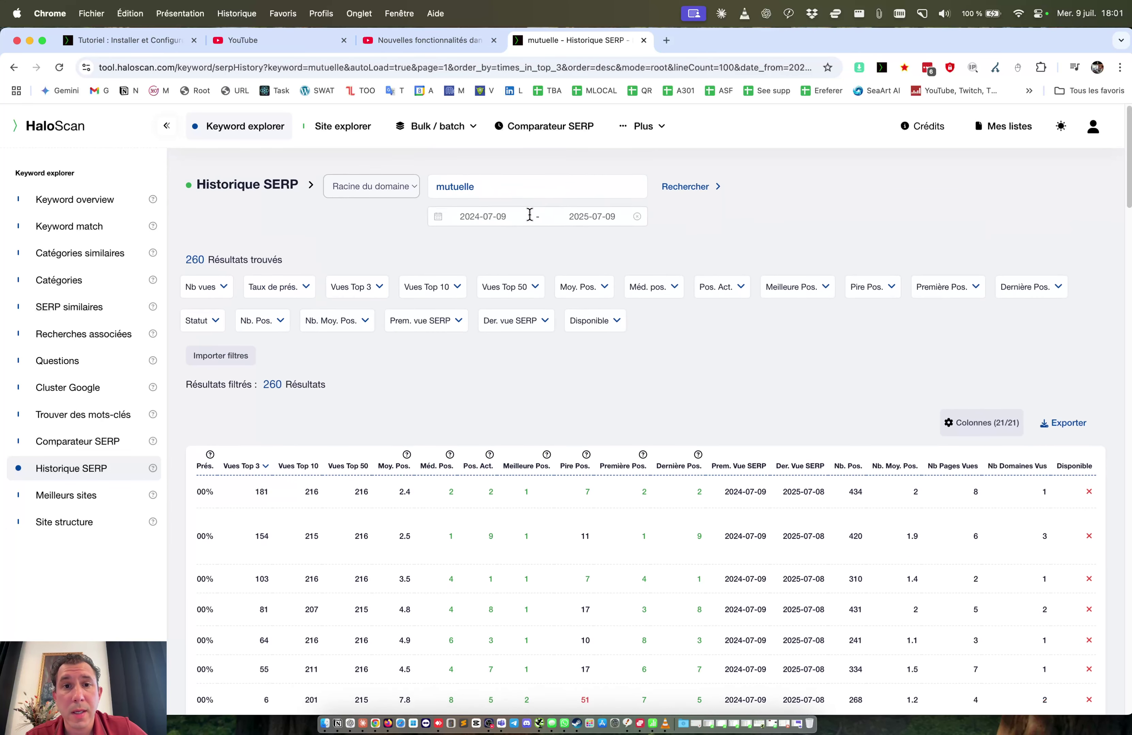
# Step: View the preset periods for the SERP history's date range, up to Depuis 2 ans, and close the calendar without changing the dates
pyautogui.click(495, 216)
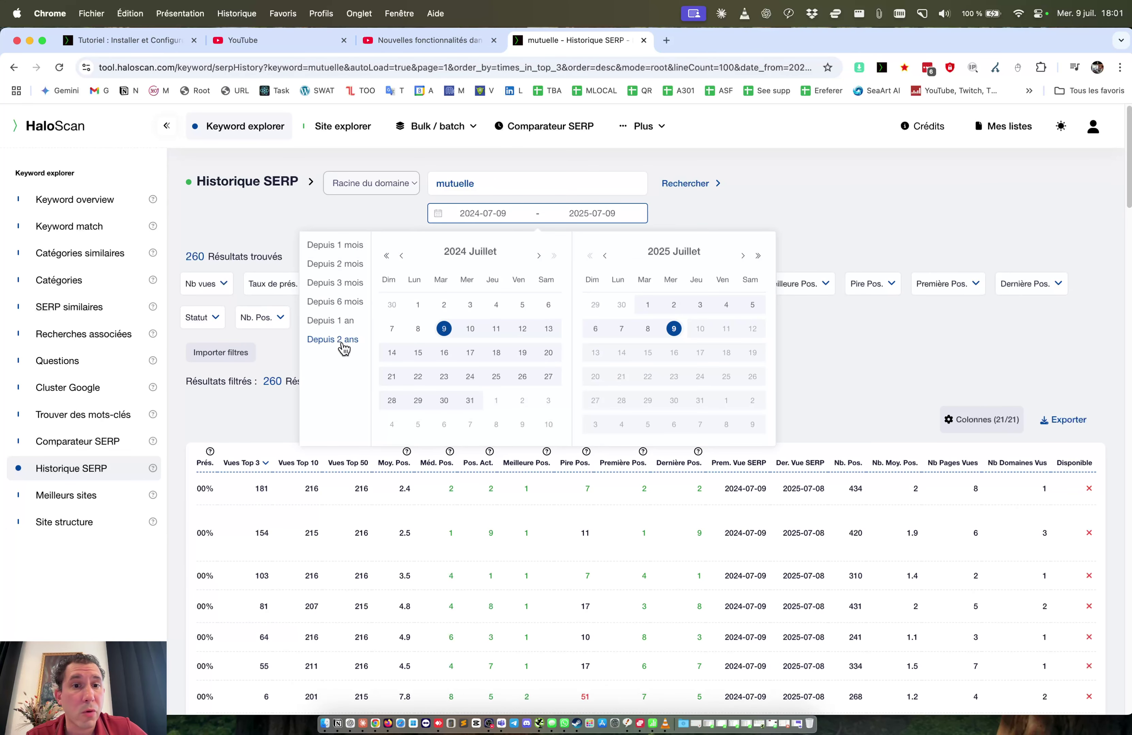
pyautogui.click(806, 238)
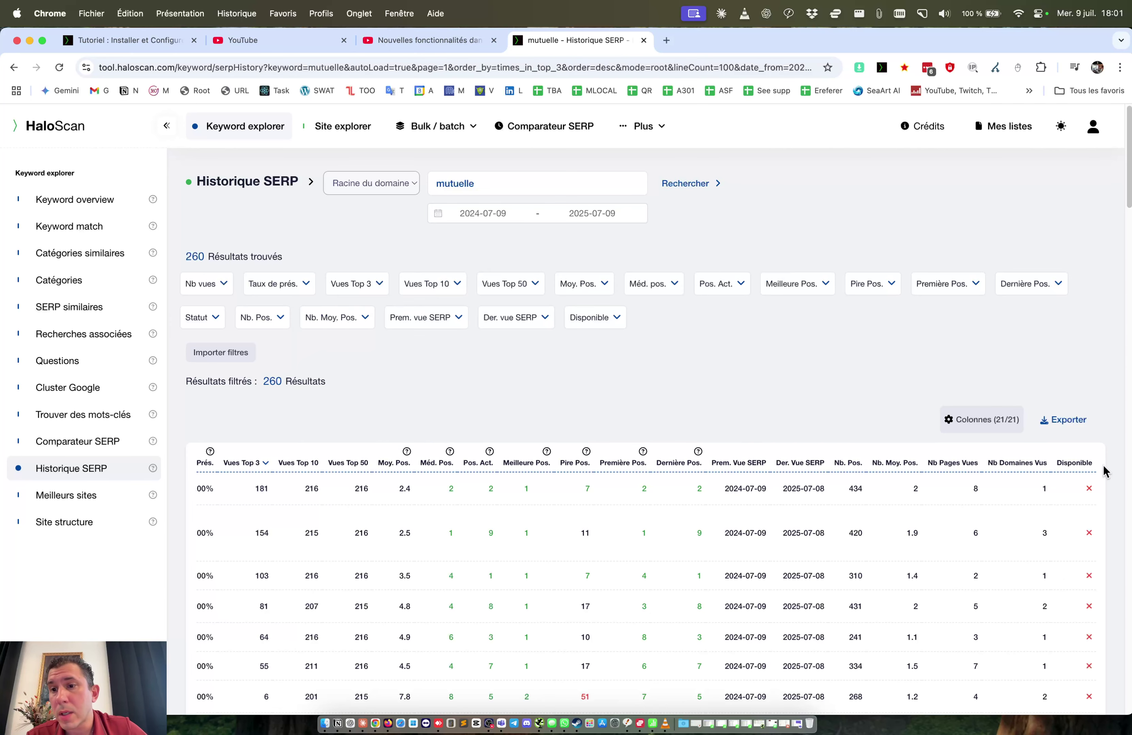
# Step: Check the Disponible column and view its filter's availability options, then close the filter without applying one
pyautogui.scroll(-3, 1093, 468)
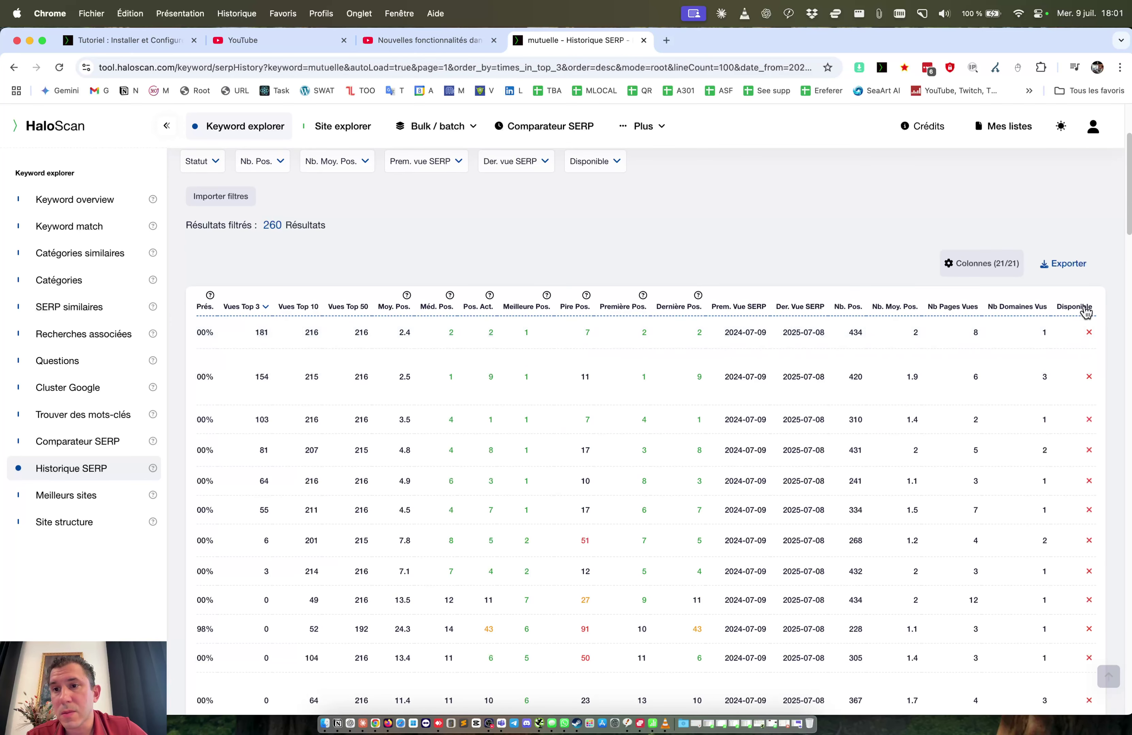
pyautogui.scroll(3, 1079, 470)
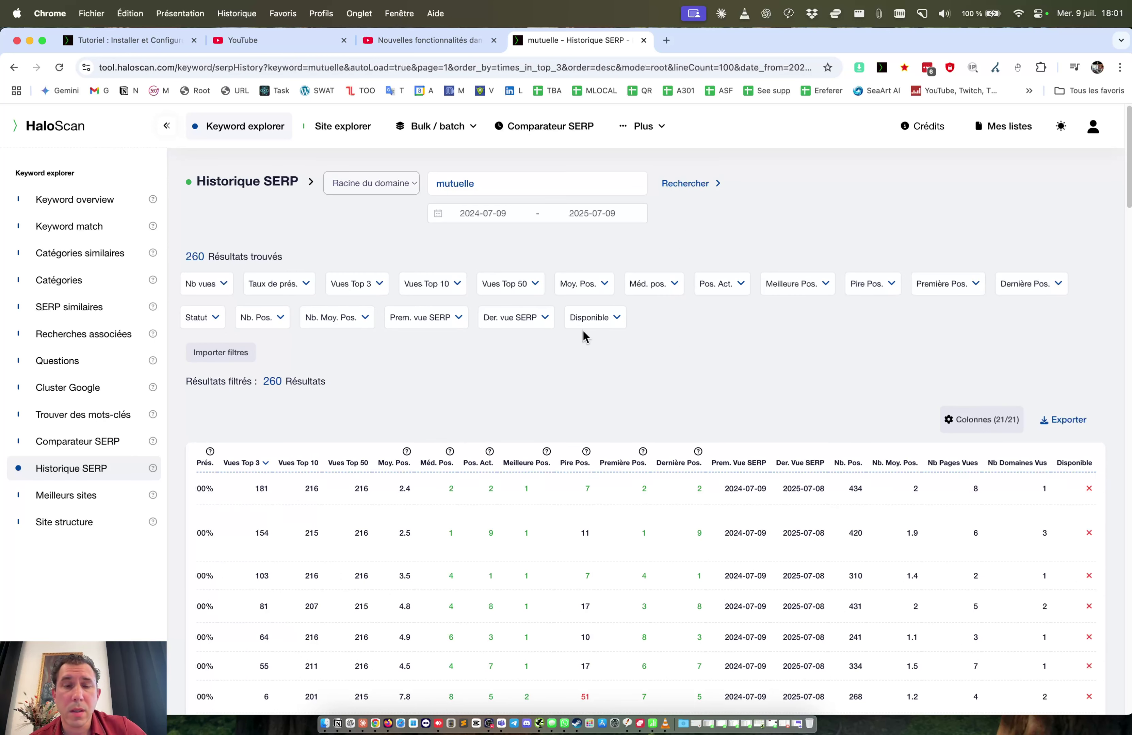
pyautogui.click(591, 322)
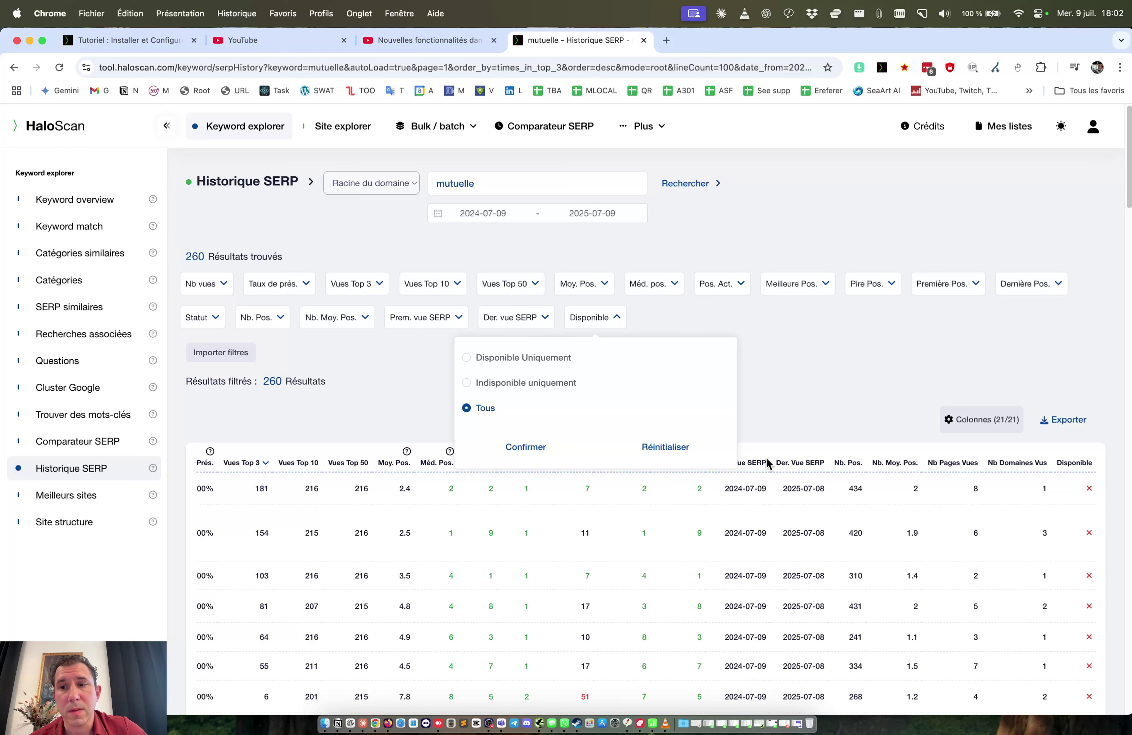
pyautogui.click(859, 377)
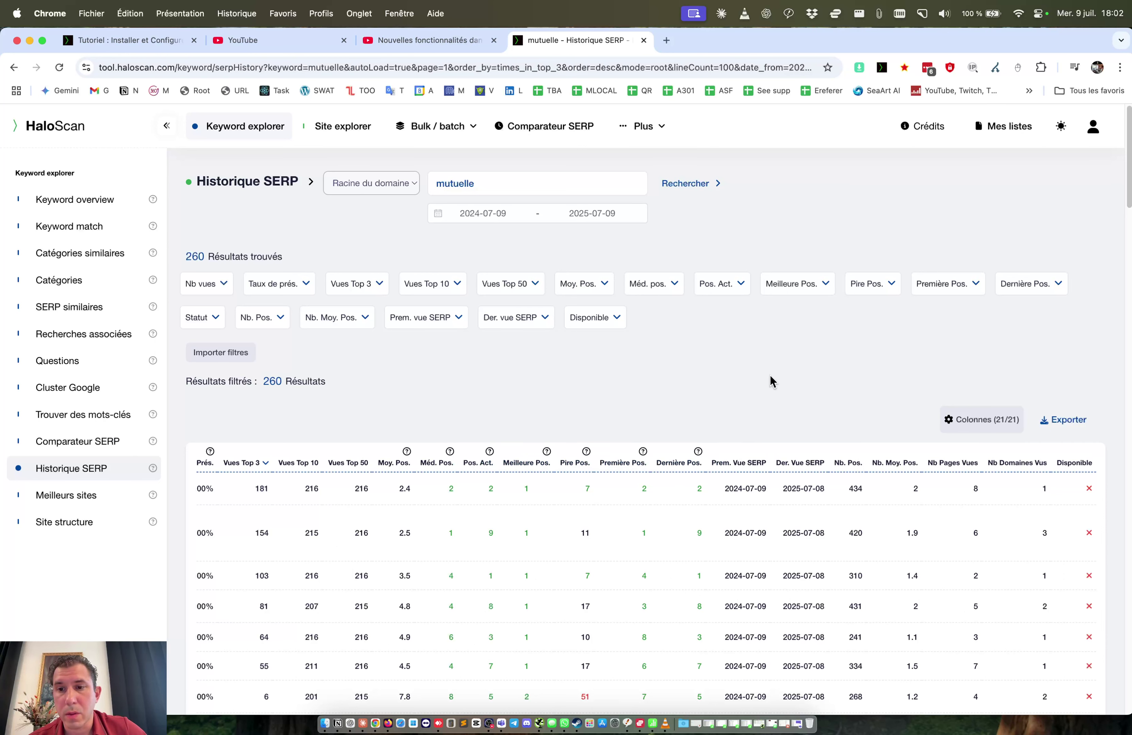
# Step: Go back to the keyword overview for "mutuelle", then return to the Historique SERP page
pyautogui.press('super+bracketleft')
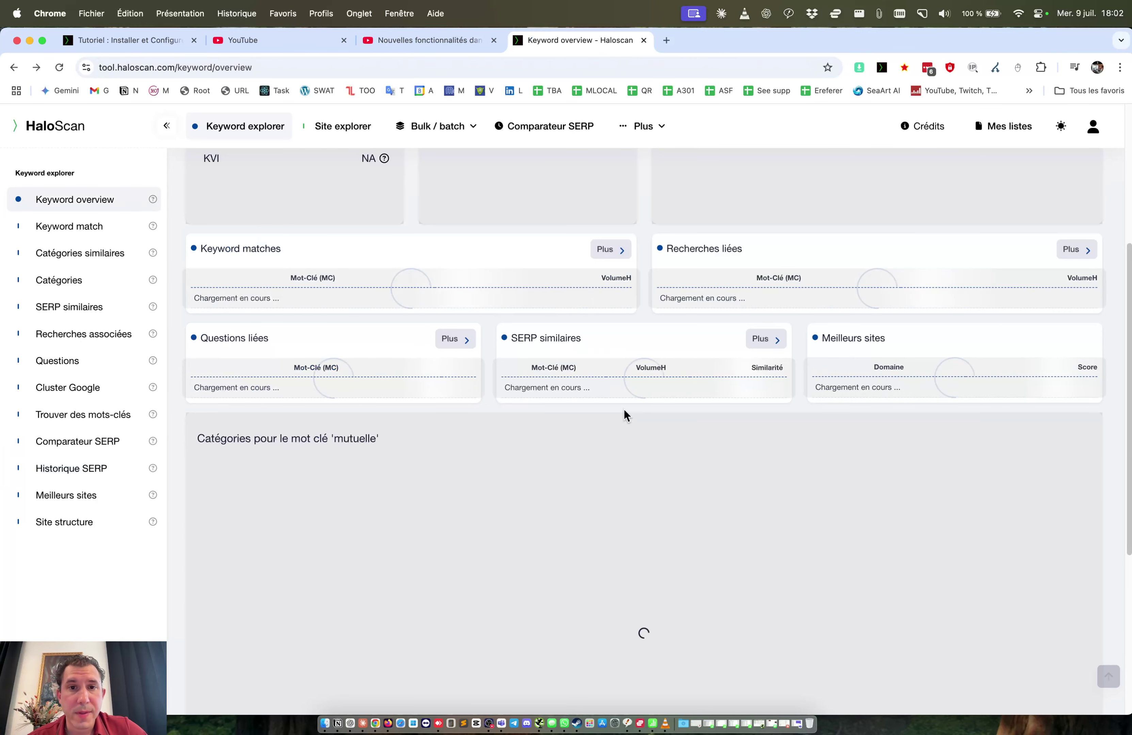
pyautogui.press('super+bracketright')
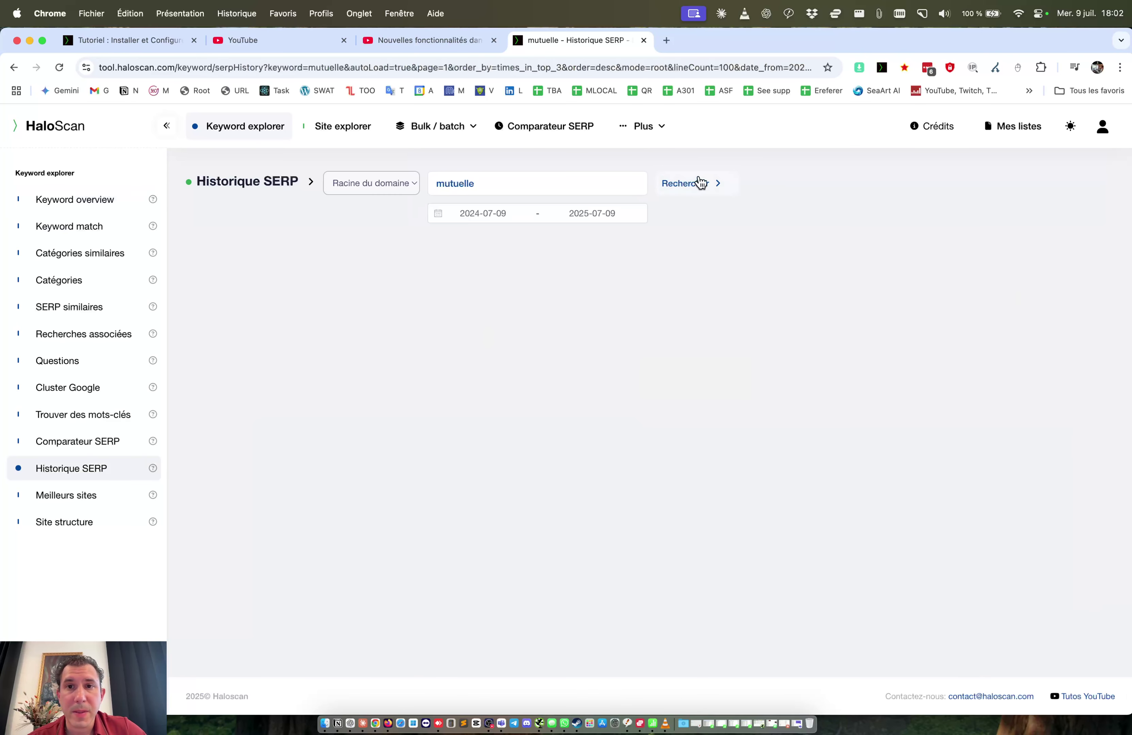